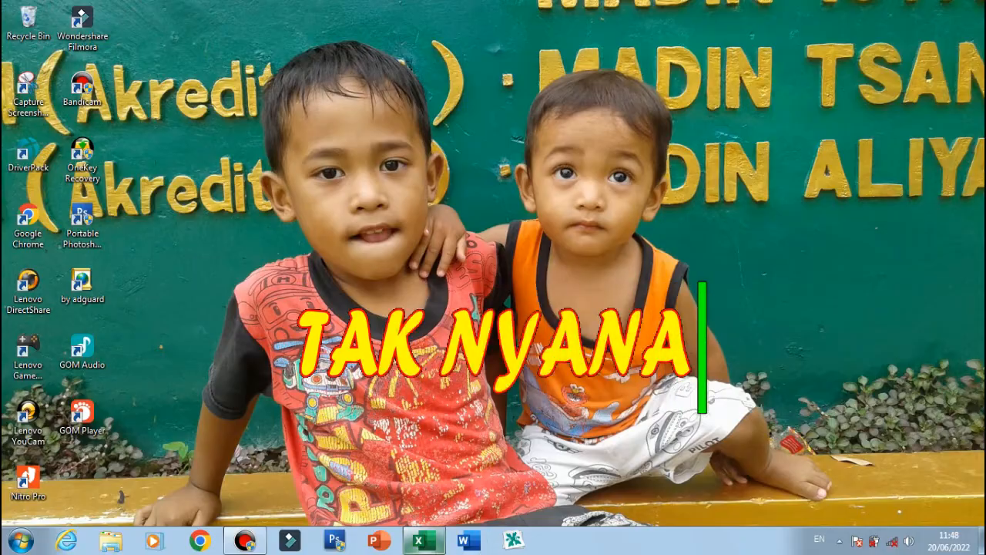
Switch to the Excel workbook containing the empty table with NO. and NAMA columns.
{"action": "left_click", "coordinate": [423, 539]}
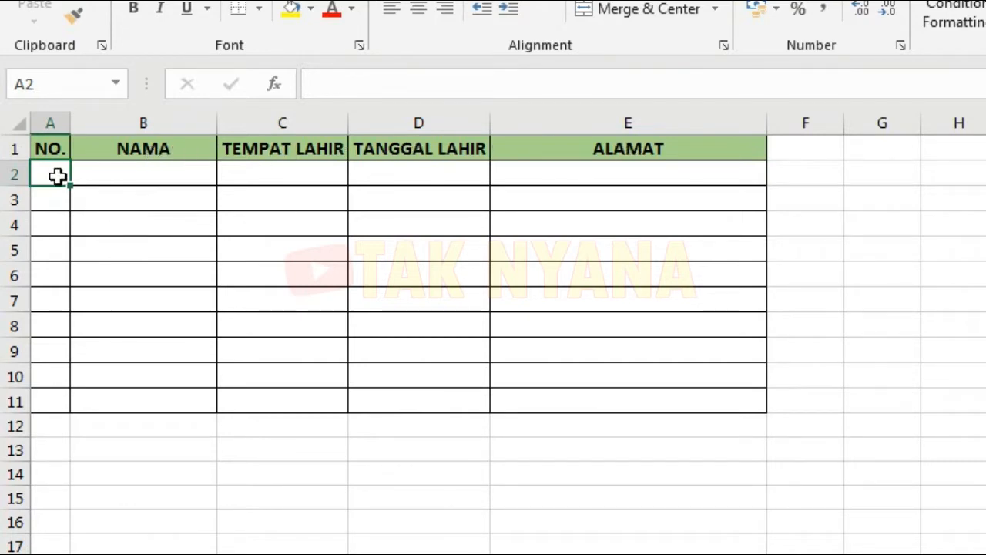
{"action": "left_click_drag", "start_coordinate": [54, 176], "coordinate": [58, 329]}
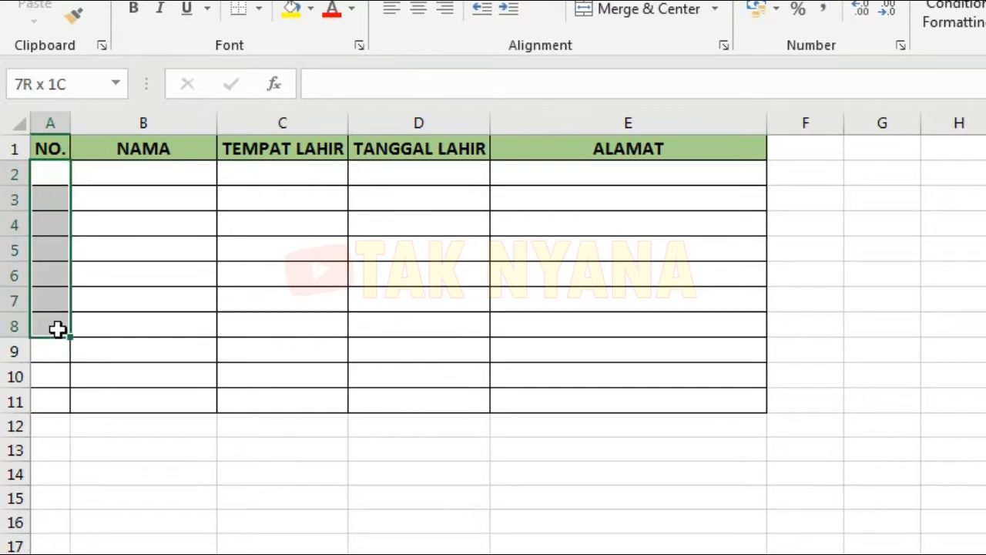
{"action": "left_click", "coordinate": [117, 275]}
{"action": "left_click_drag", "start_coordinate": [166, 171], "coordinate": [161, 367]}
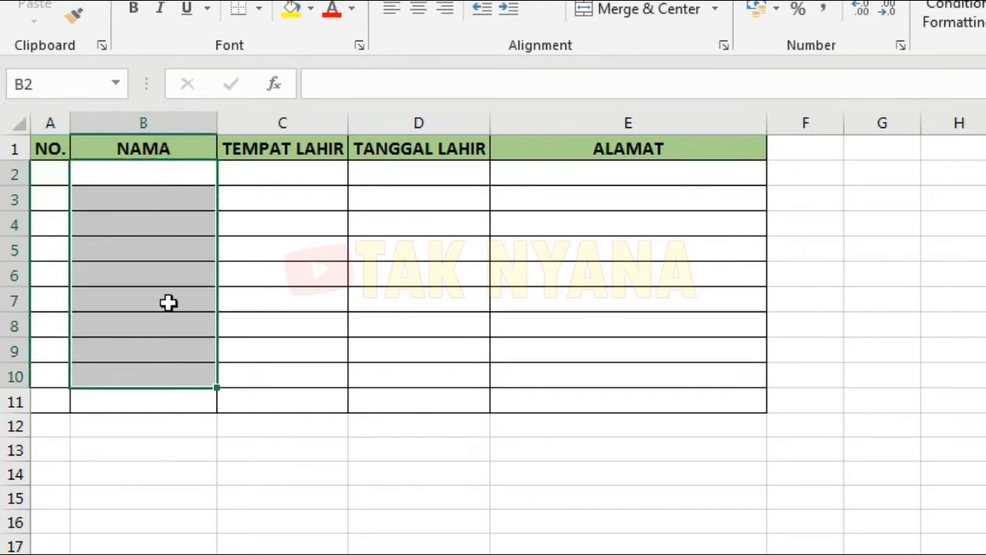
{"action": "left_click", "coordinate": [194, 361]}
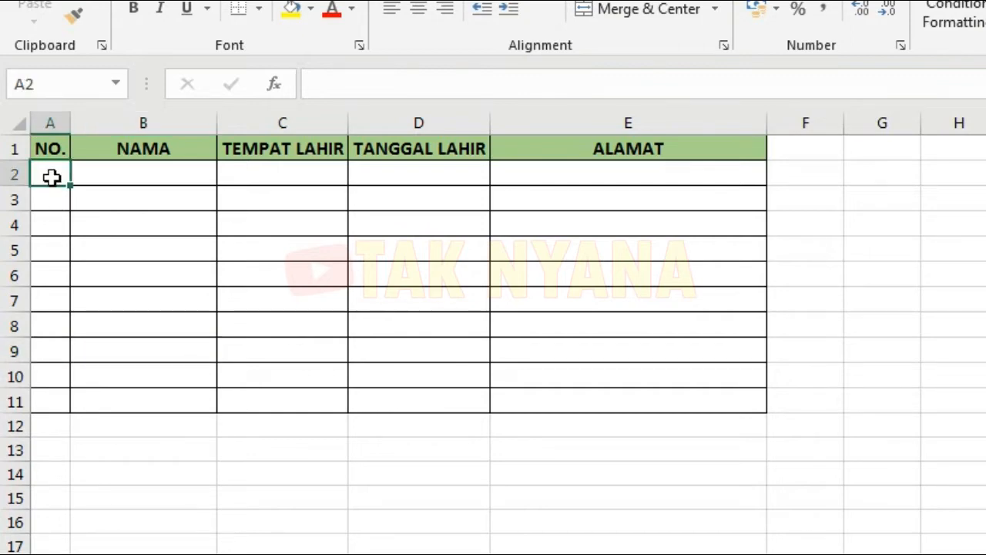
{"action": "left_click_drag", "start_coordinate": [51, 176], "coordinate": [58, 402]}
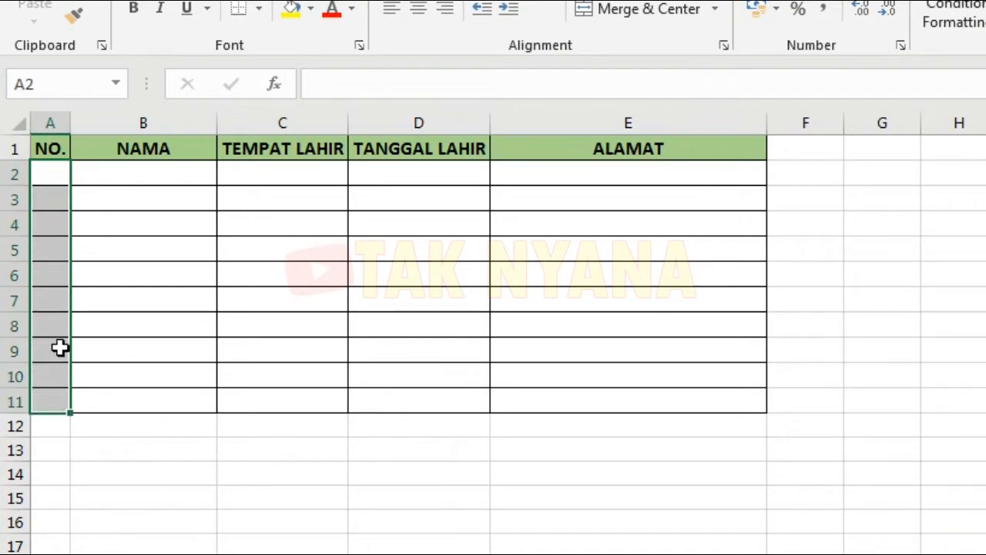
{"action": "left_click", "coordinate": [52, 266]}
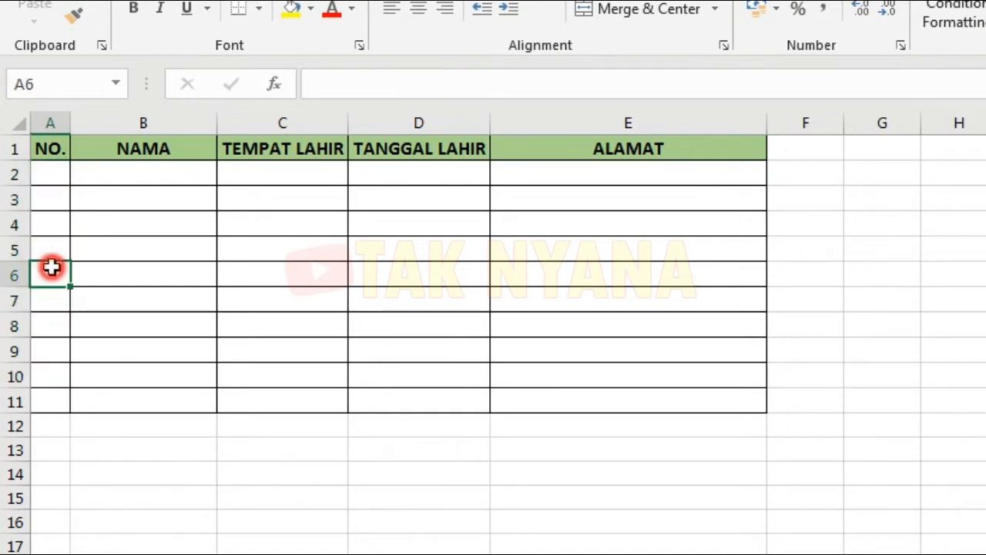
Enter the formula =COUNTA($B$2:B2) in cell A2, with the range's starting reference made absolute.
{"action": "left_click", "coordinate": [60, 174]}
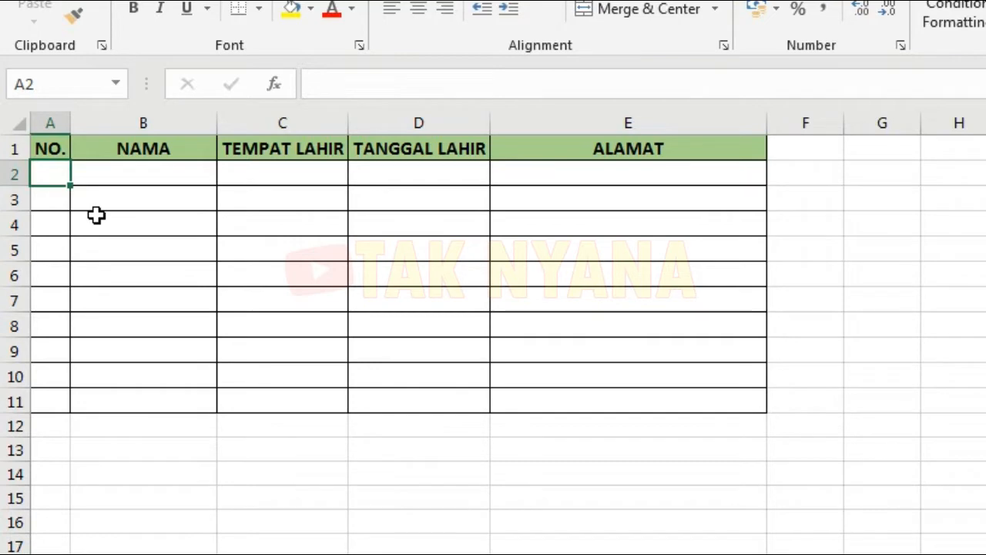
{"action": "type", "text": "="}
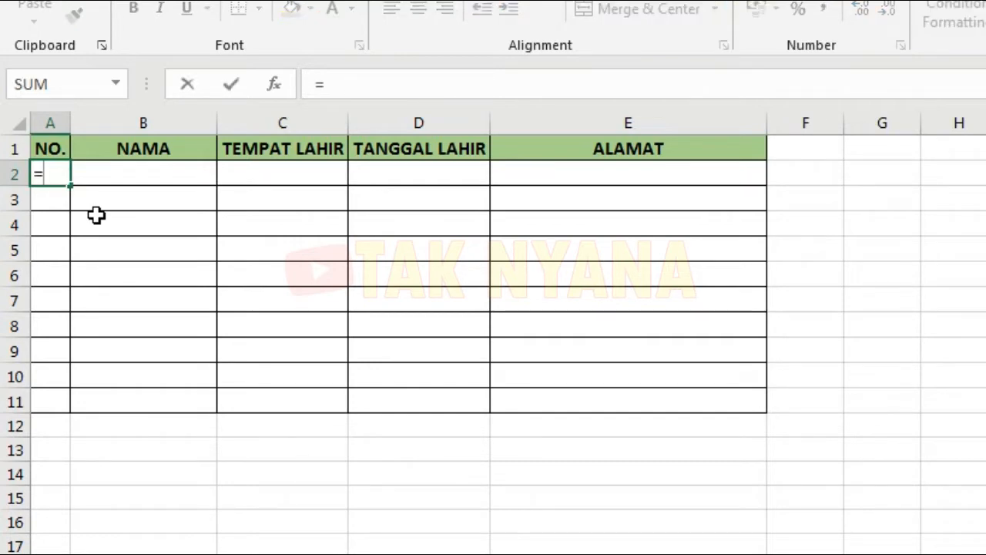
{"action": "type", "text": "COUNT"}
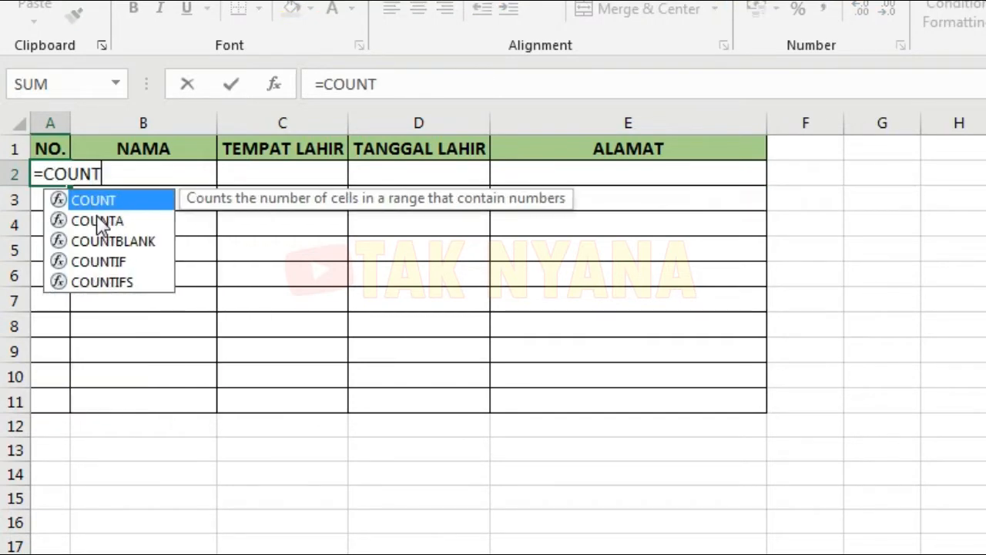
{"action": "type", "text": "A("}
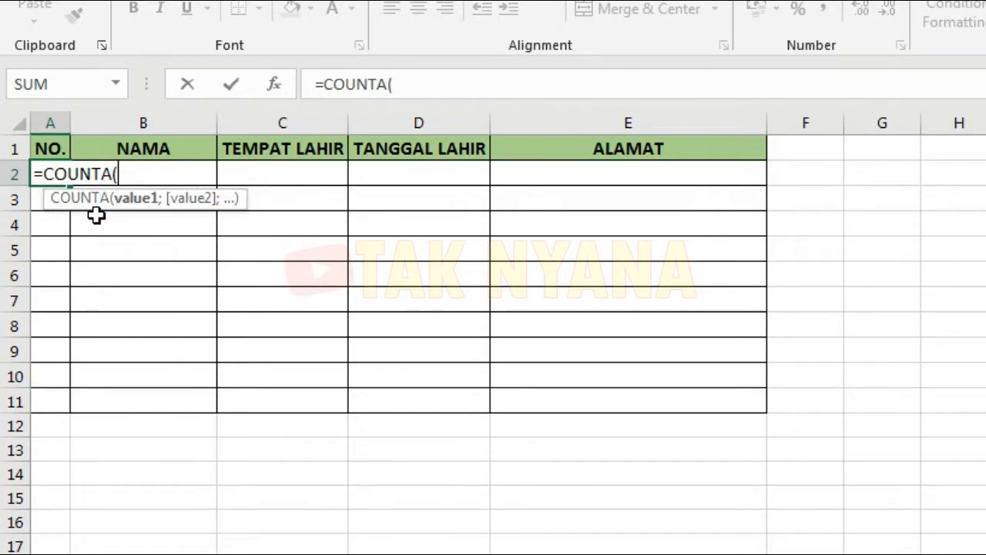
{"action": "type", "text": "B2"}
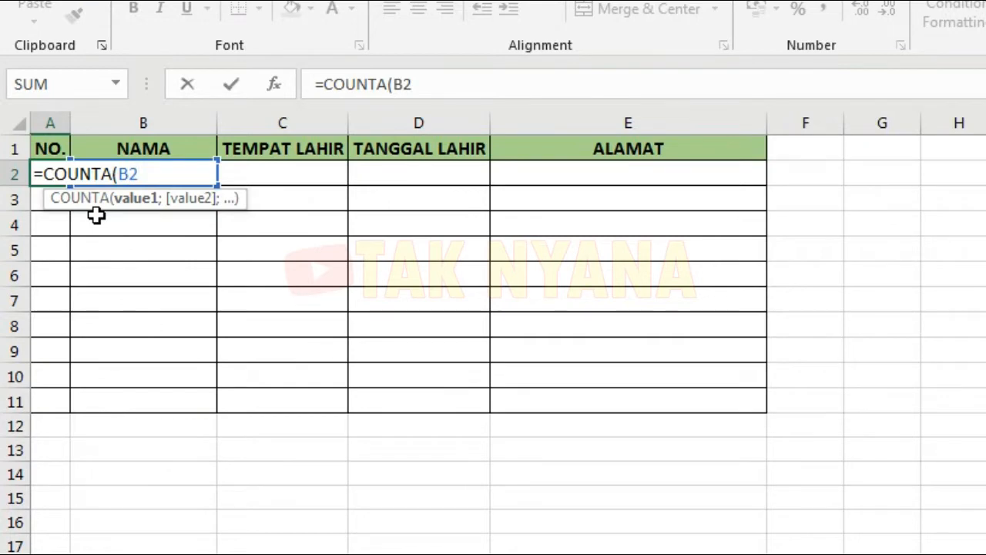
{"action": "key", "text": "F4"}
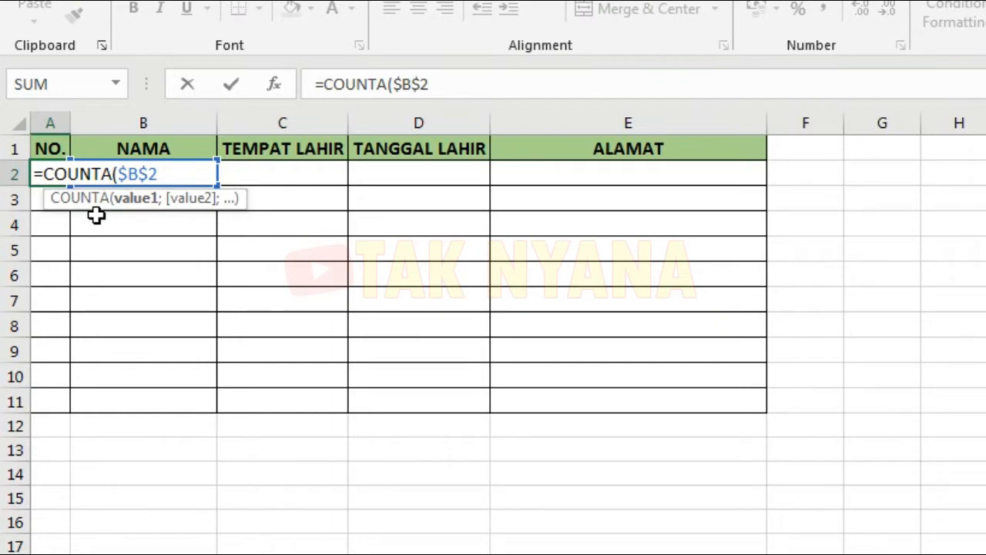
{"action": "type", "text": ":B2"}
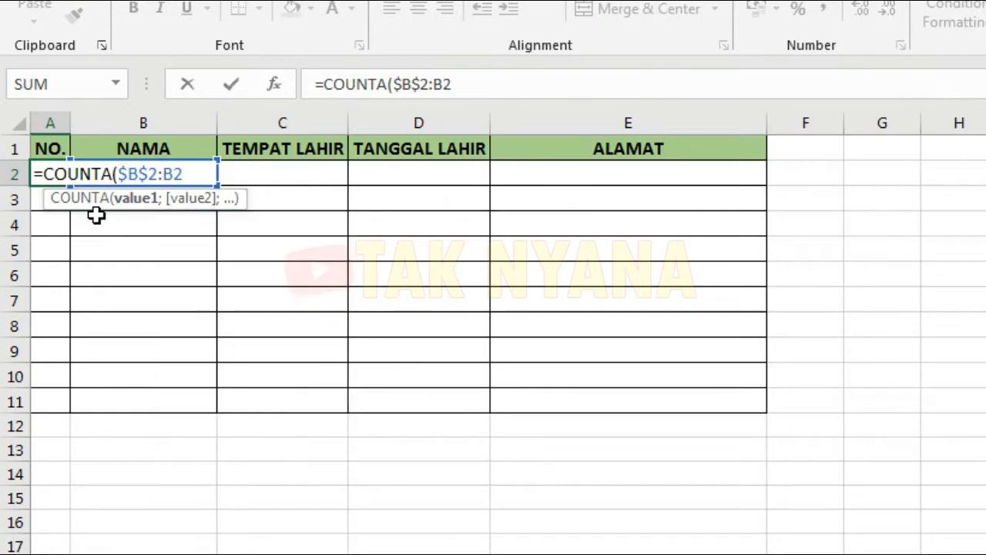
{"action": "type", "text": ")"}
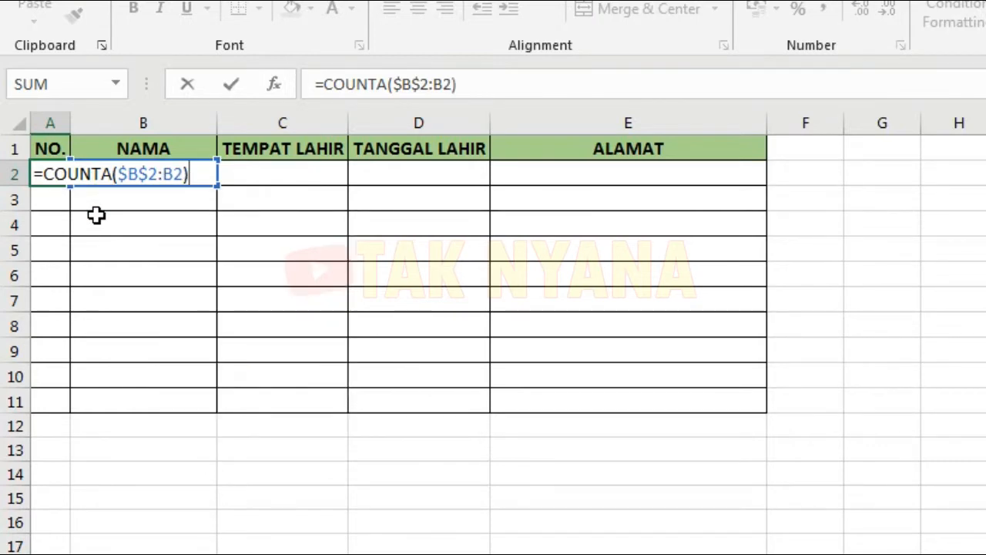
{"action": "key", "text": "Return"}
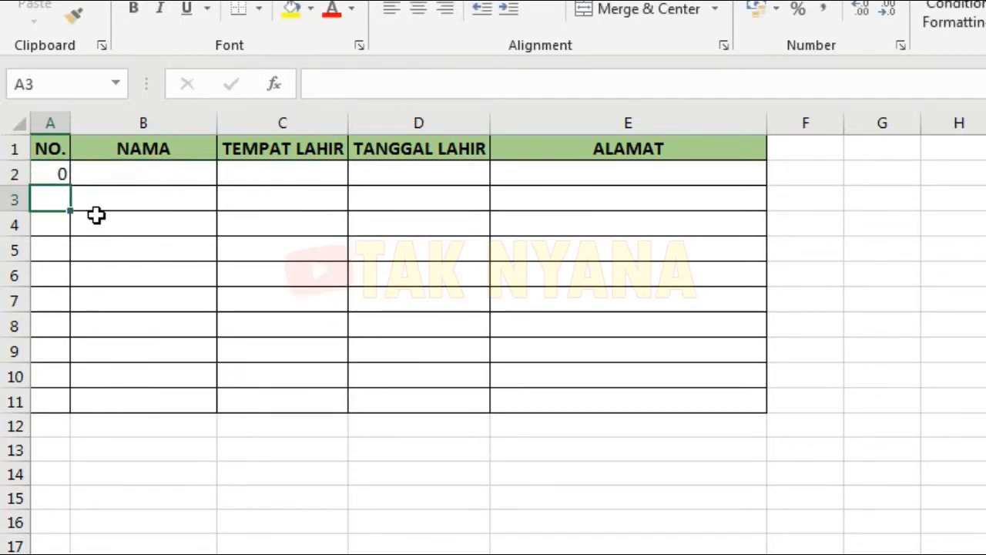
Fill the COUNTA formula from A2 down through A11 in the NO. column.
{"action": "left_click", "coordinate": [59, 175]}
{"action": "left_click", "coordinate": [55, 200]}
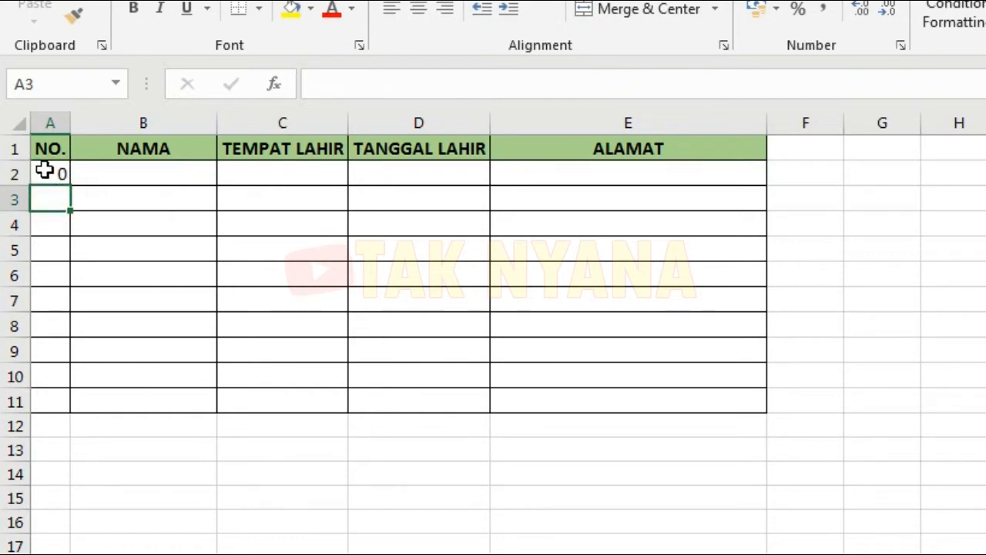
{"action": "left_click", "coordinate": [48, 171]}
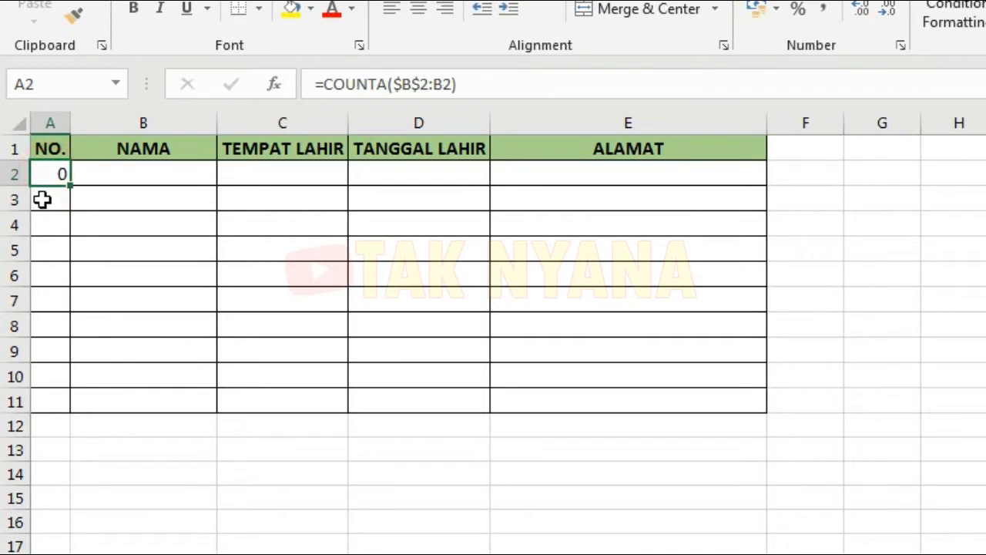
{"action": "left_click_drag", "start_coordinate": [70, 185], "coordinate": [70, 409]}
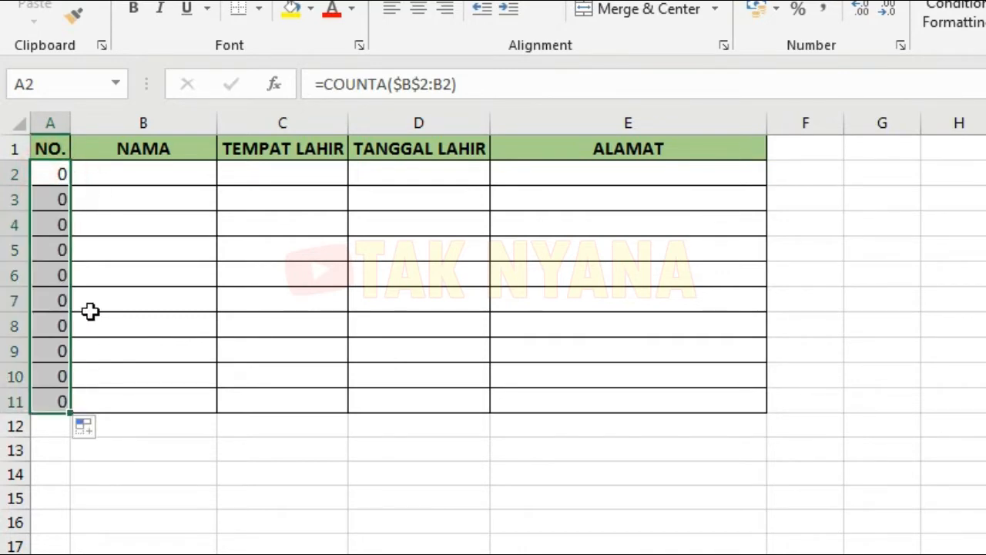
{"action": "left_click", "coordinate": [55, 397]}
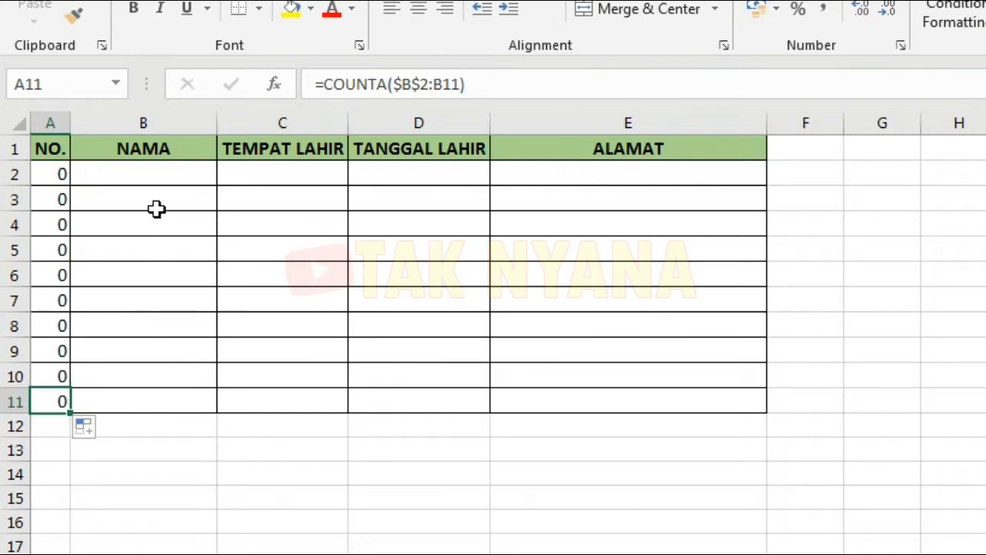
Enter three people's first names in the NAMA column, in cells B2 to B4.
{"action": "left_click", "coordinate": [168, 173]}
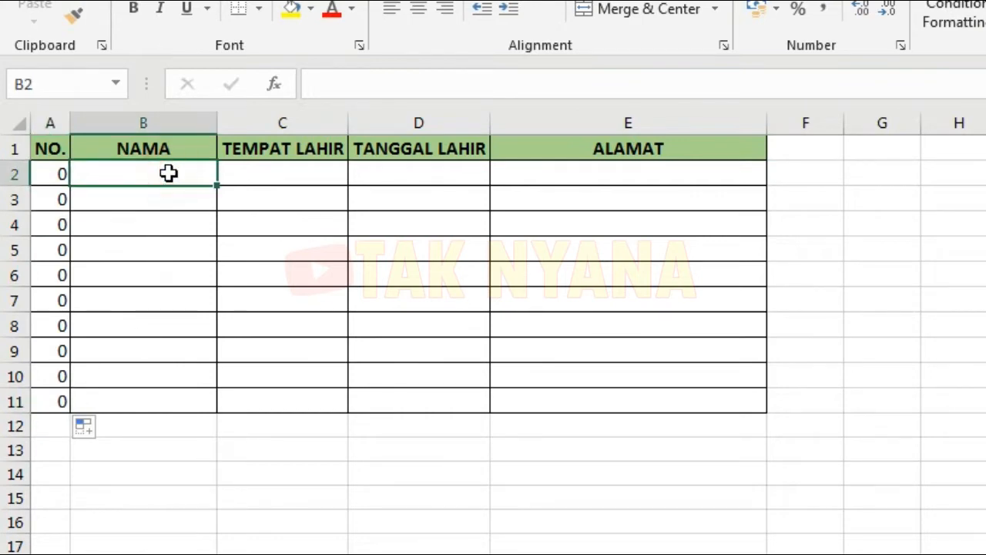
{"action": "type", "text": "AHMAD"}
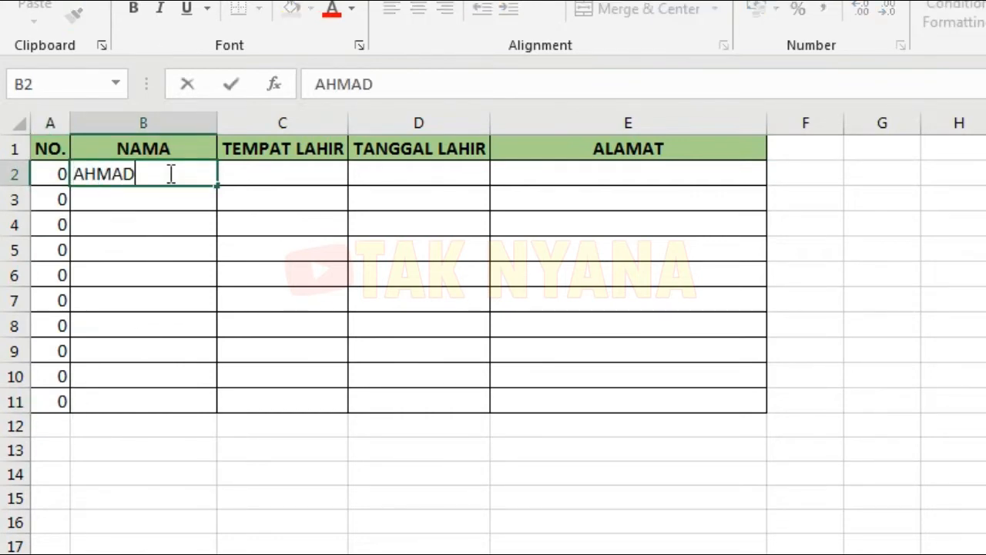
{"action": "key", "text": "Return"}
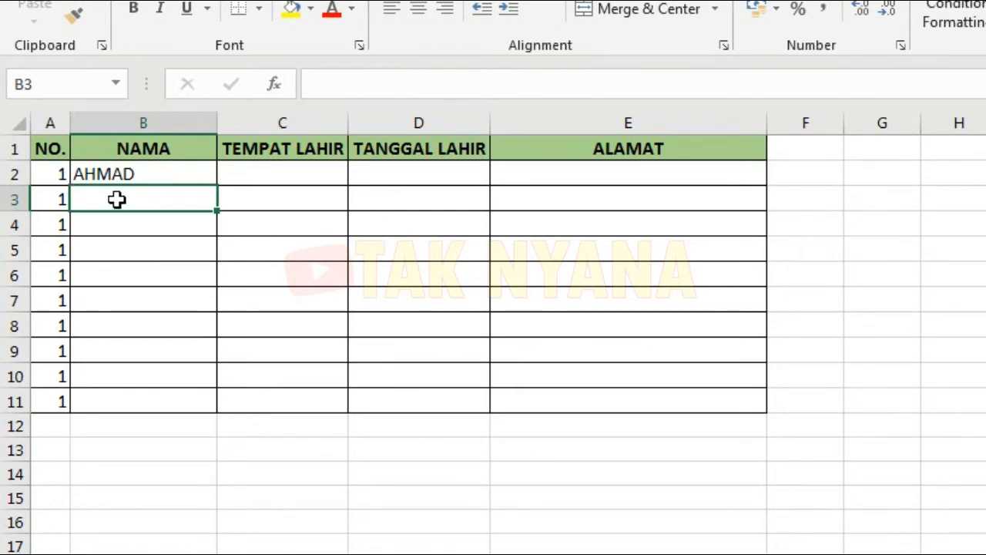
{"action": "type", "text": "AMAN"}
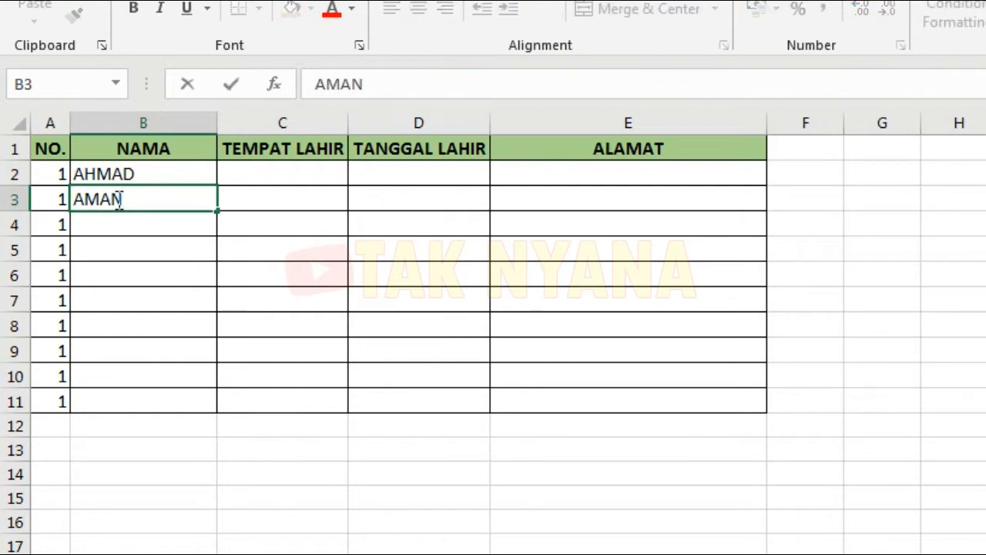
{"action": "key", "text": "Return"}
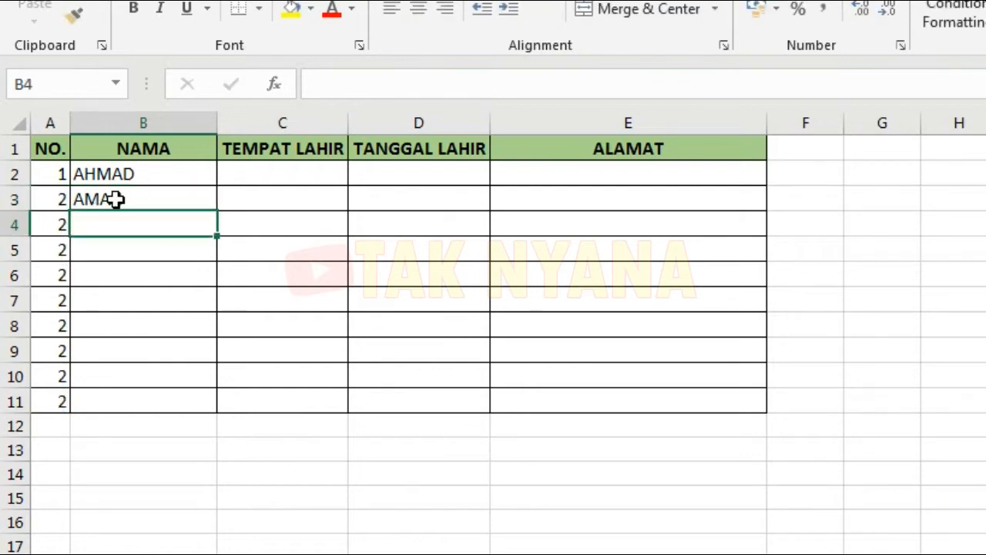
{"action": "type", "text": "SILVA"}
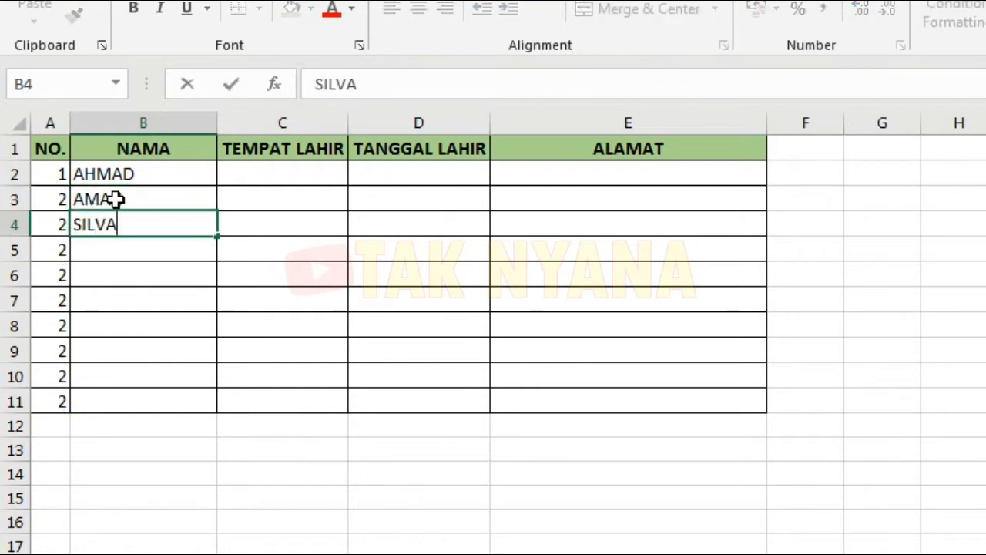
{"action": "key", "text": "Return"}
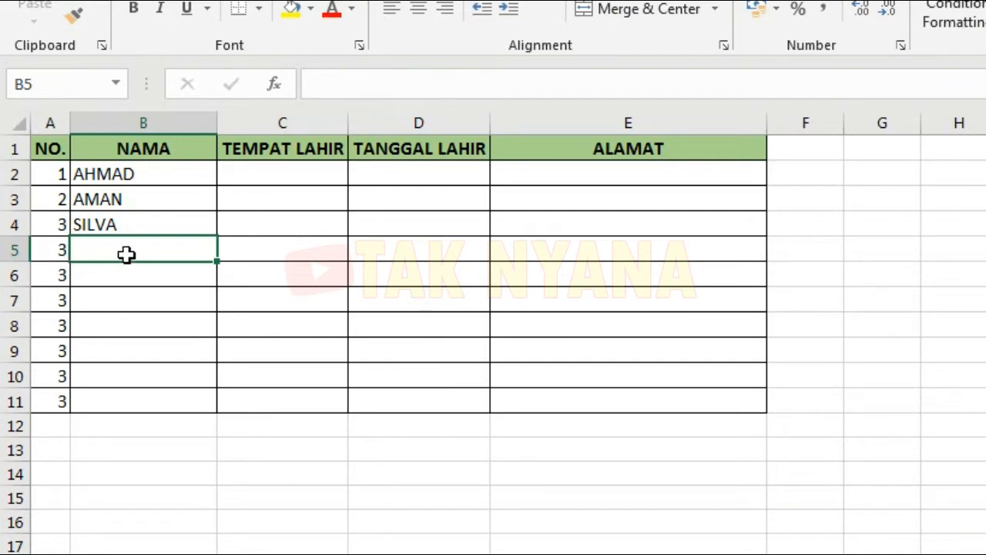
{"action": "left_click_drag", "start_coordinate": [127, 255], "coordinate": [143, 311]}
{"action": "left_click", "coordinate": [51, 251]}
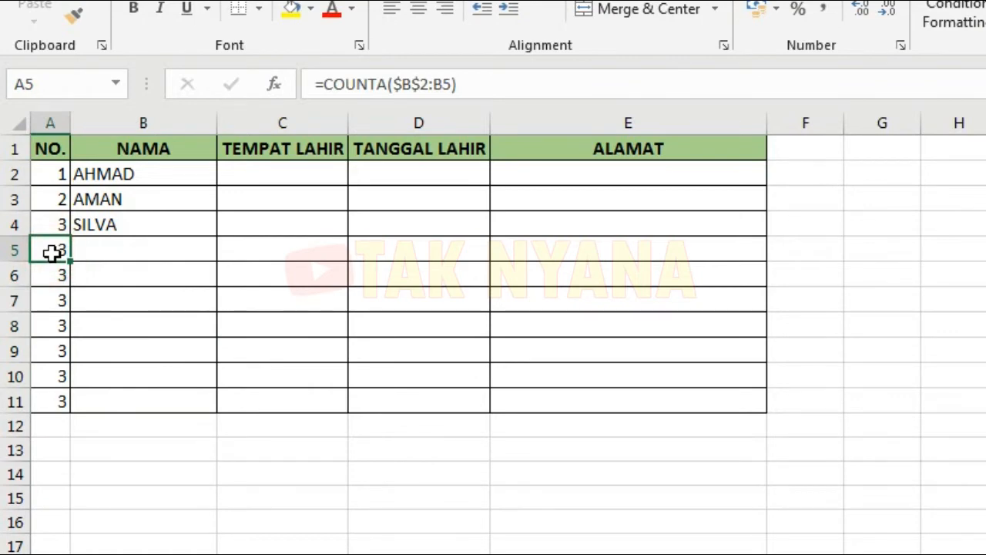
{"action": "left_click", "coordinate": [55, 226]}
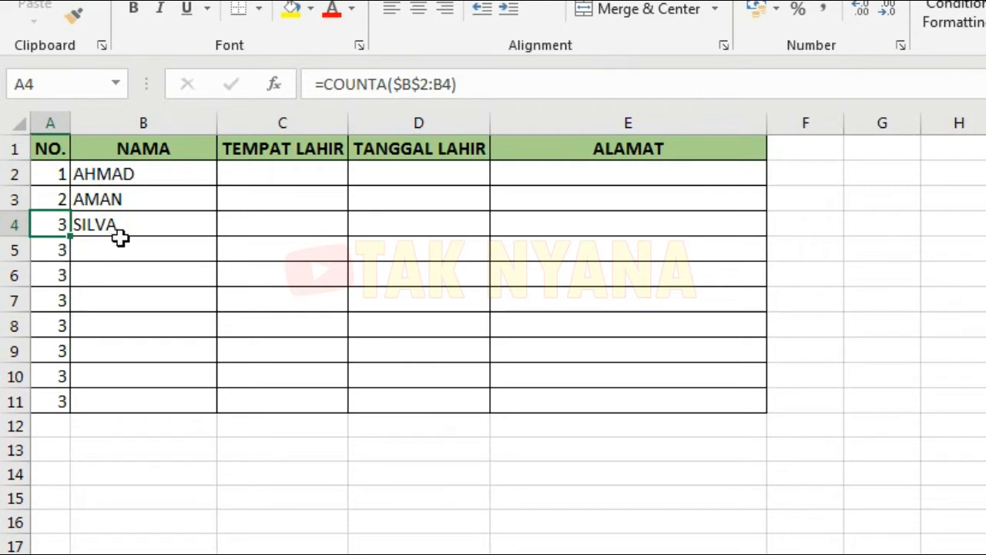
{"action": "left_click_drag", "start_coordinate": [149, 245], "coordinate": [148, 282]}
{"action": "left_click_drag", "start_coordinate": [41, 246], "coordinate": [46, 274]}
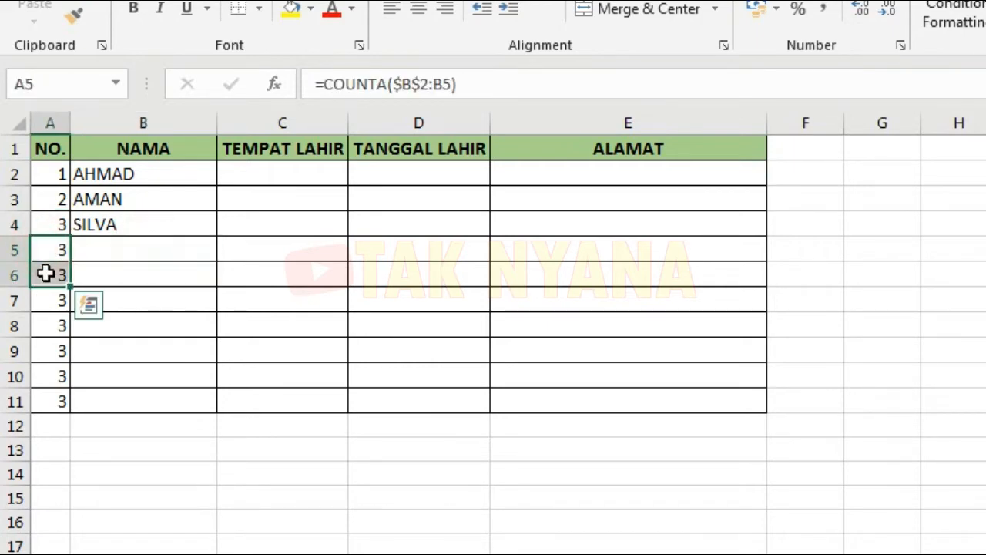
Wrap the COUNTA formula in A2 in an IF test, making it =IF(B2="";"";COUNTA($B$2:B2)).
{"action": "double_click", "coordinate": [46, 180]}
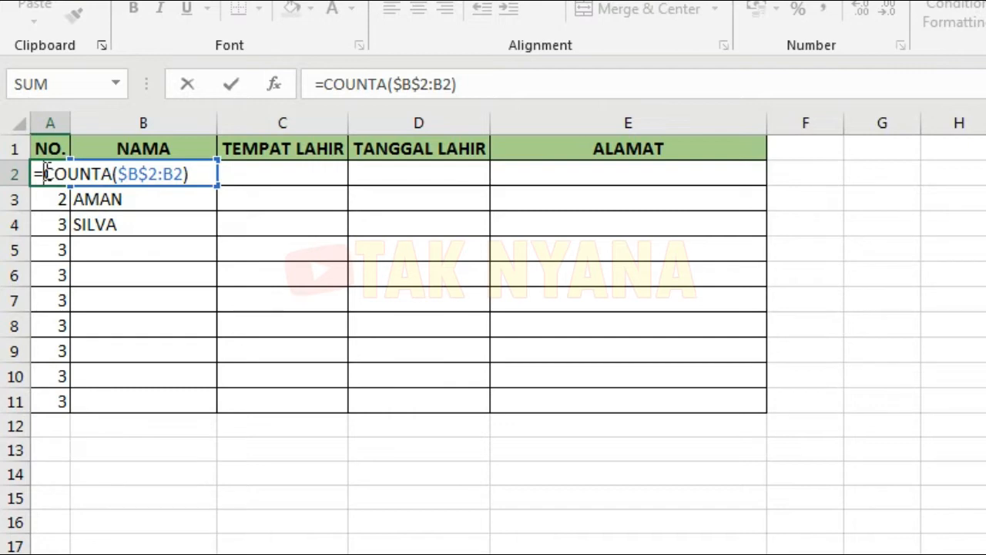
{"action": "left_click", "coordinate": [45, 173]}
{"action": "type", "text": "IF("}
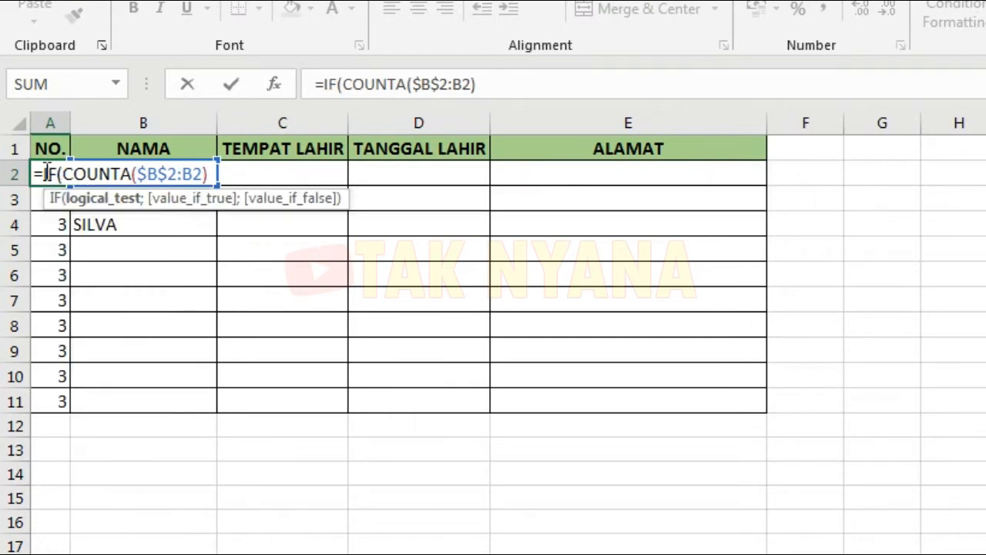
{"action": "type", "text": "B2="}
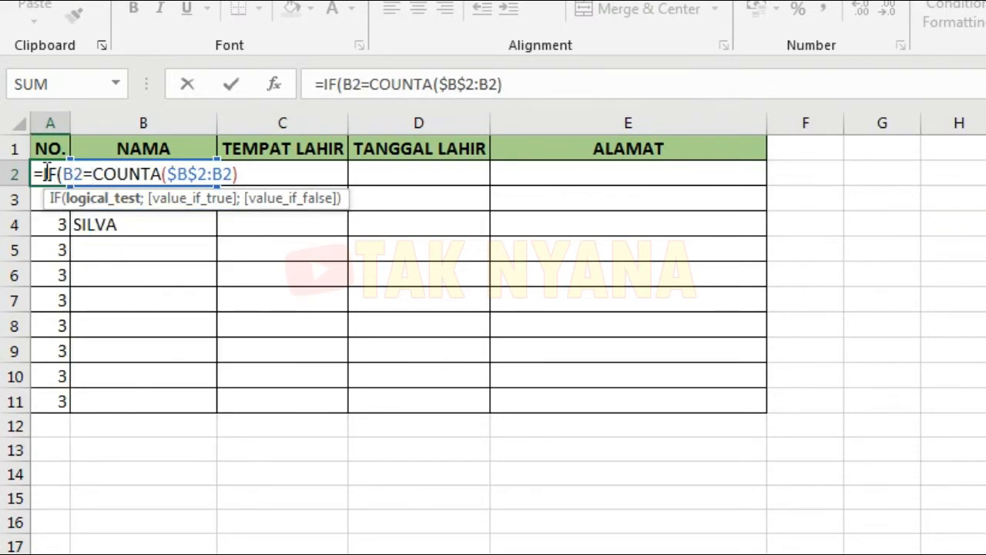
{"action": "type", "text": "\"\""}
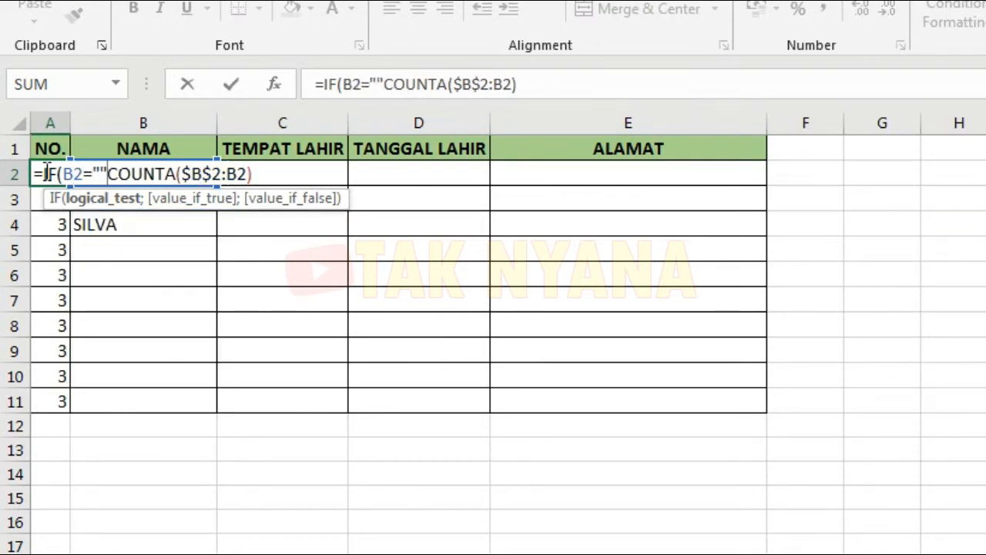
{"action": "type", "text": ";"}
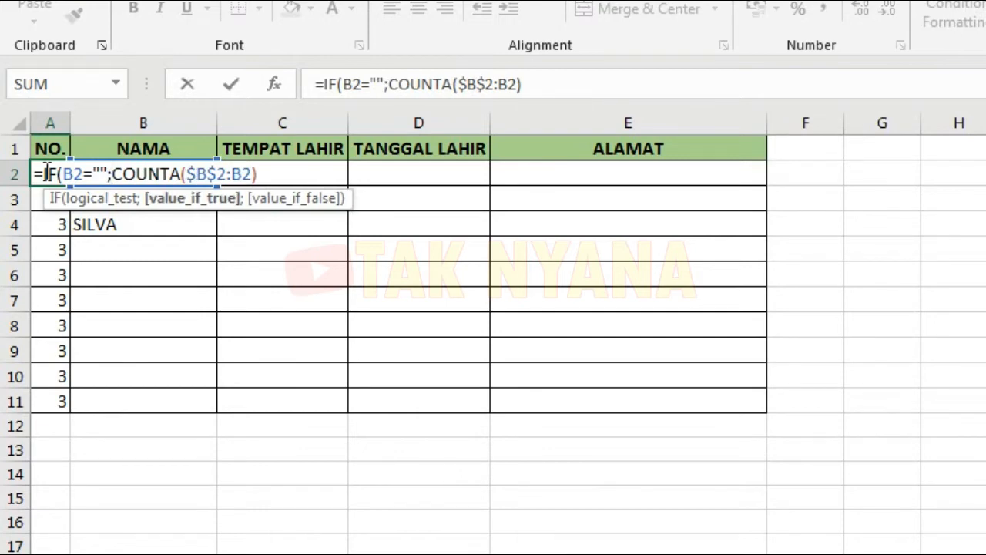
{"action": "type", "text": "\"\""}
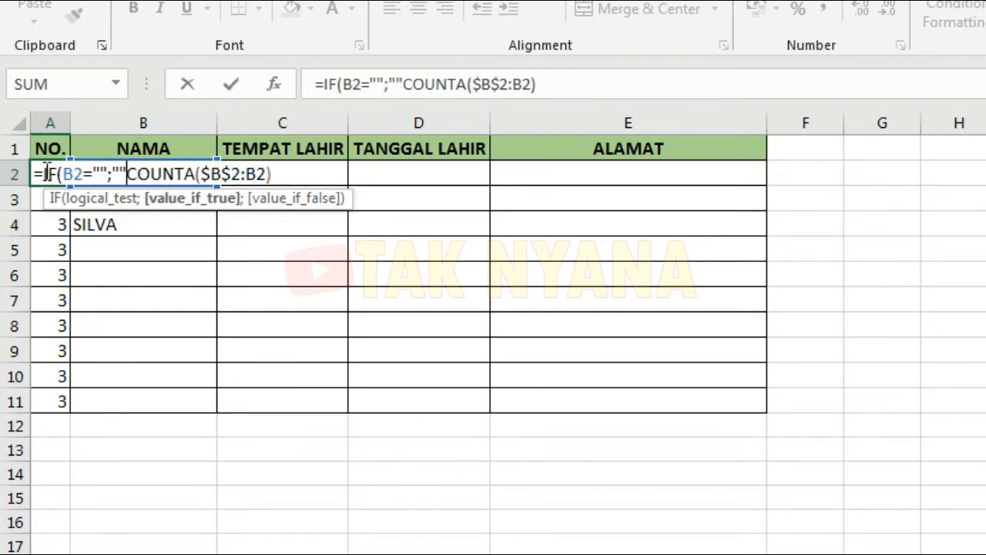
{"action": "type", "text": ";"}
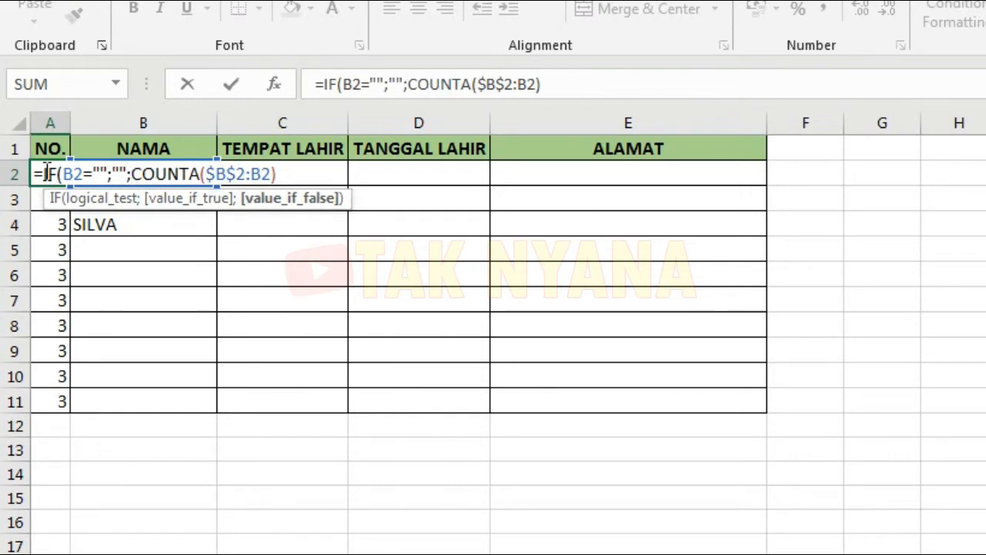
{"action": "key", "text": "Right"}
{"action": "key", "text": "Right"}
{"action": "key", "text": "Right"}
{"action": "key", "text": "Right"}
{"action": "key", "text": "Right"}
{"action": "key", "text": "Right"}
{"action": "key", "text": "Right"}
{"action": "key", "text": "Right"}
{"action": "key", "text": "Right"}
{"action": "key", "text": "Right"}
{"action": "key", "text": "Right"}
{"action": "key", "text": "Right"}
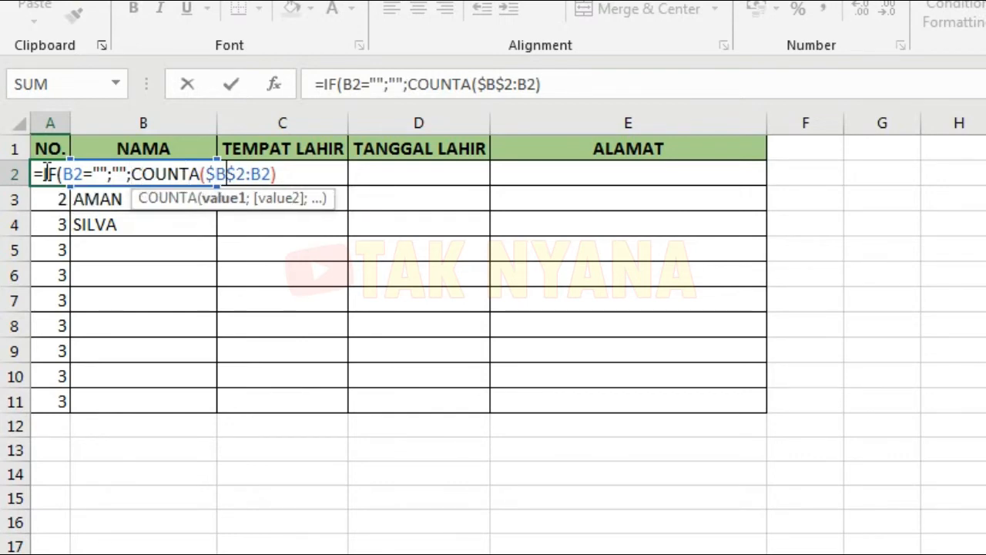
{"action": "key", "text": "Right"}
{"action": "key", "text": "Right"}
{"action": "key", "text": "Right"}
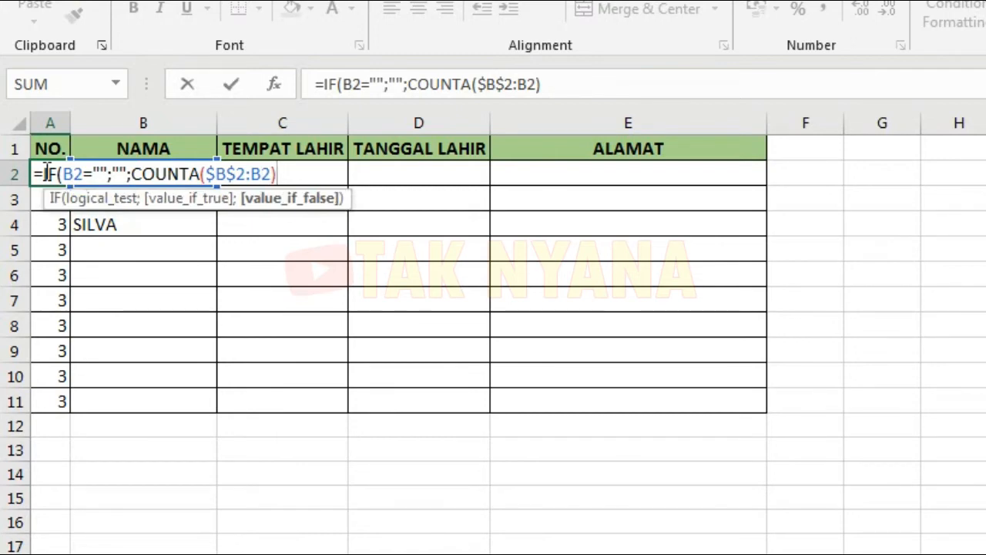
{"action": "type", "text": ")"}
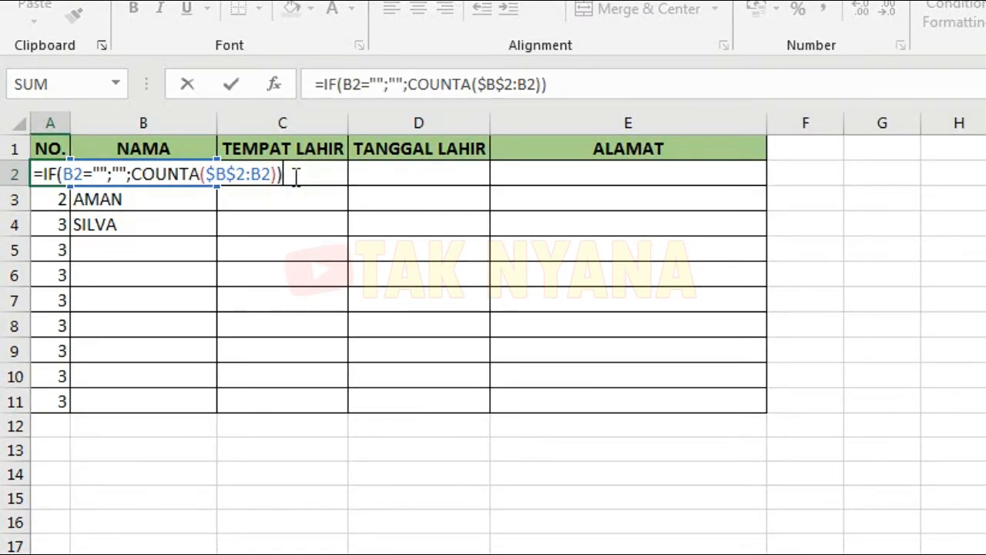
Review the IF formula's logical test, empty-text result and COUNTA part, and commit the formula in A2.
{"action": "left_click", "coordinate": [64, 174]}
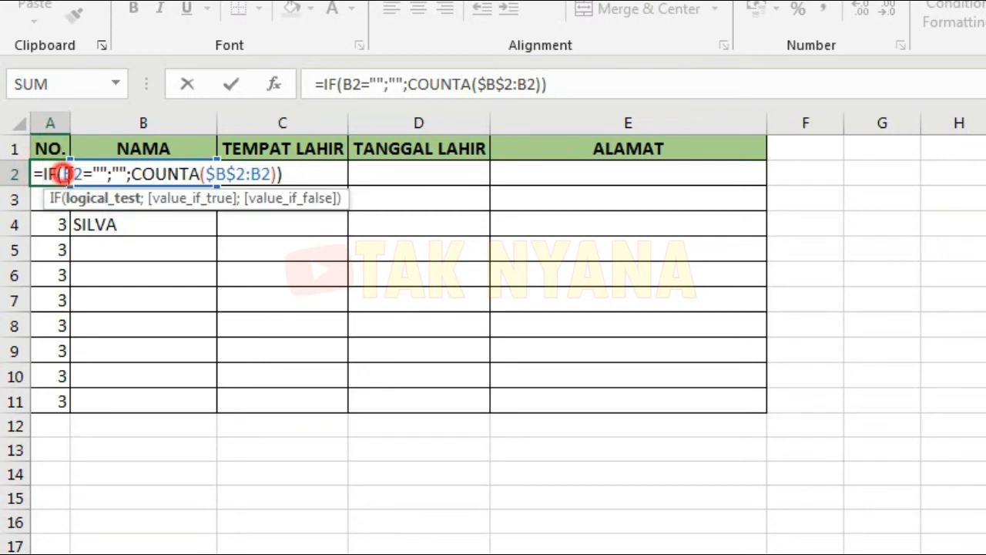
{"action": "left_click_drag", "start_coordinate": [65, 174], "coordinate": [129, 176]}
{"action": "left_click", "coordinate": [117, 169]}
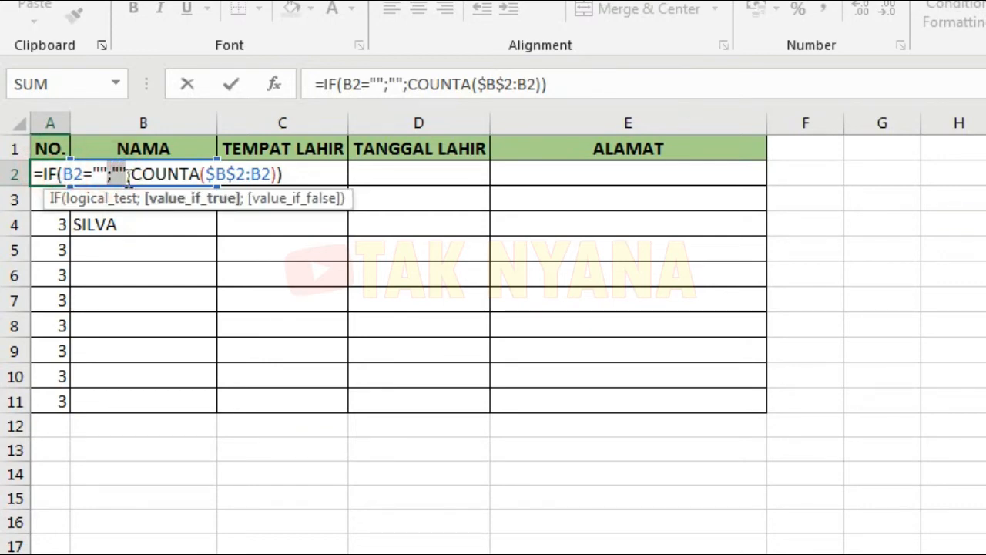
{"action": "left_click", "coordinate": [129, 174]}
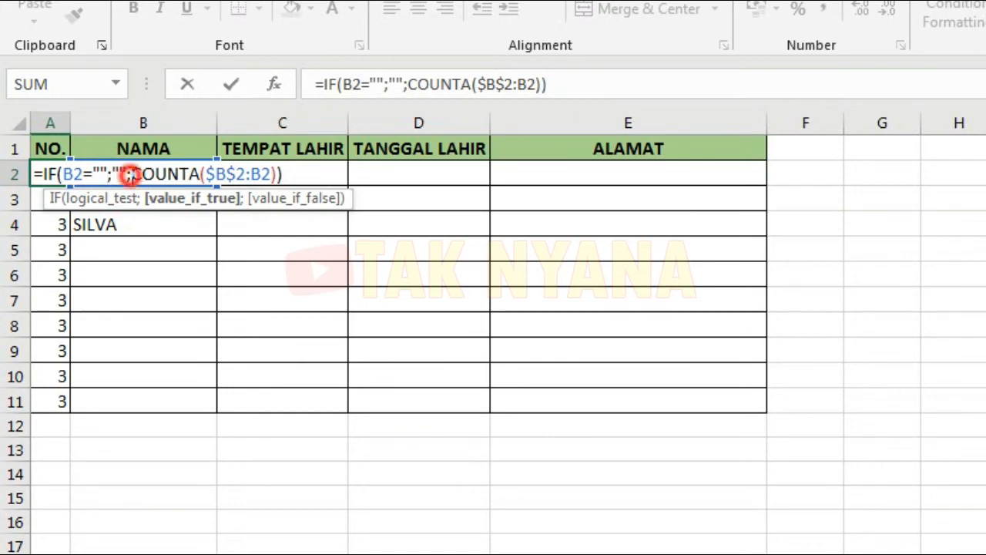
{"action": "left_click_drag", "start_coordinate": [131, 174], "coordinate": [286, 172]}
{"action": "left_click", "coordinate": [284, 174]}
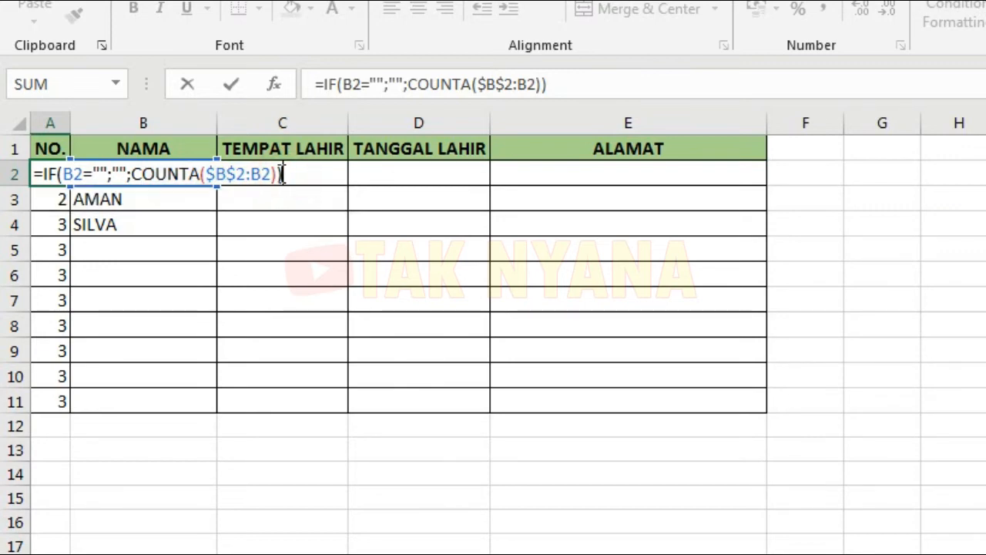
{"action": "key", "text": "Return"}
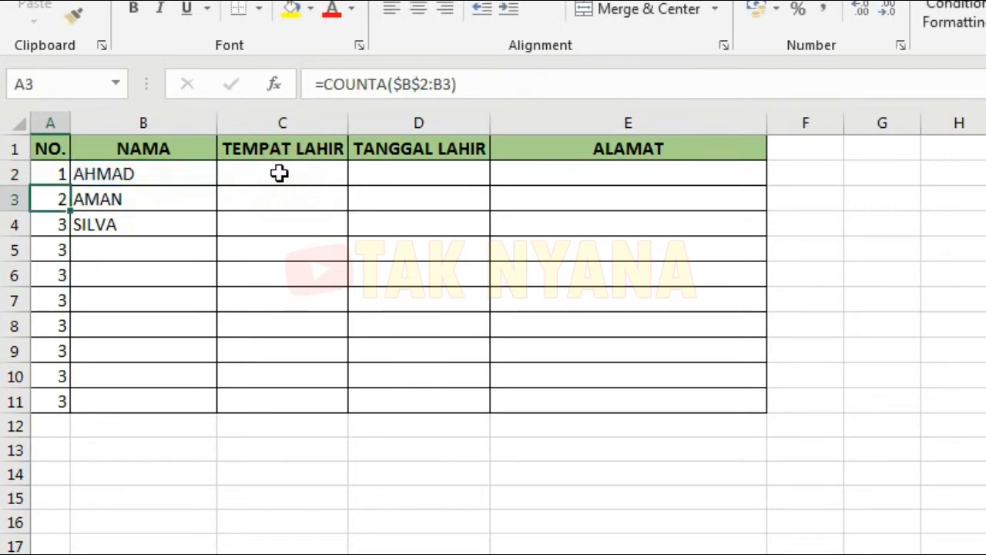
Fill the IF formula from A2 down through A11 and check the copied formula in A6.
{"action": "left_click", "coordinate": [54, 173]}
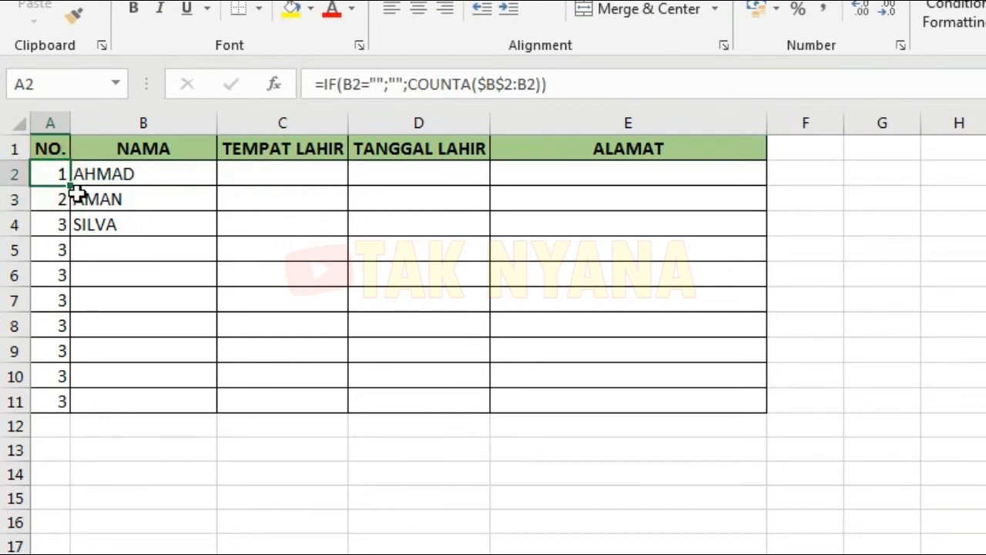
{"action": "left_click_drag", "start_coordinate": [70, 186], "coordinate": [69, 403]}
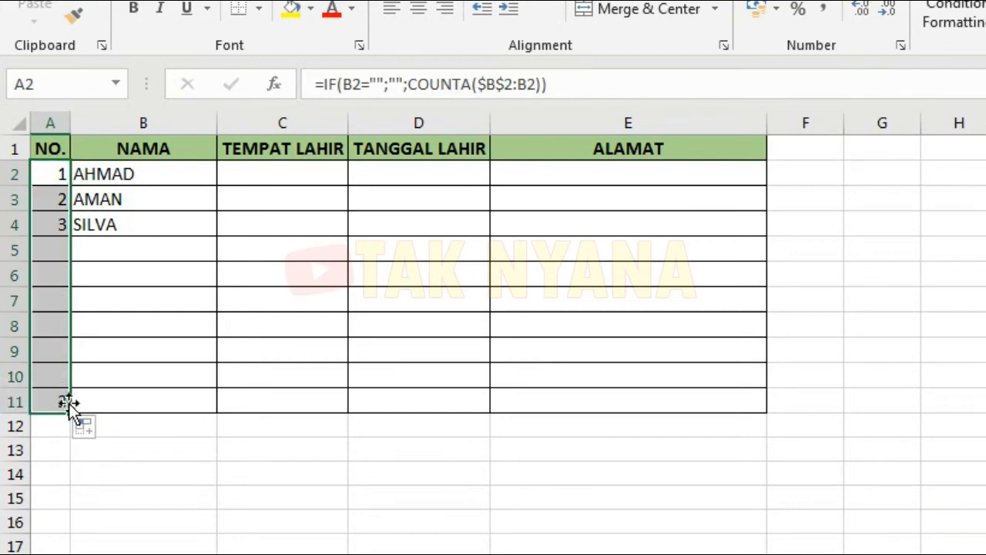
{"action": "left_click", "coordinate": [119, 242]}
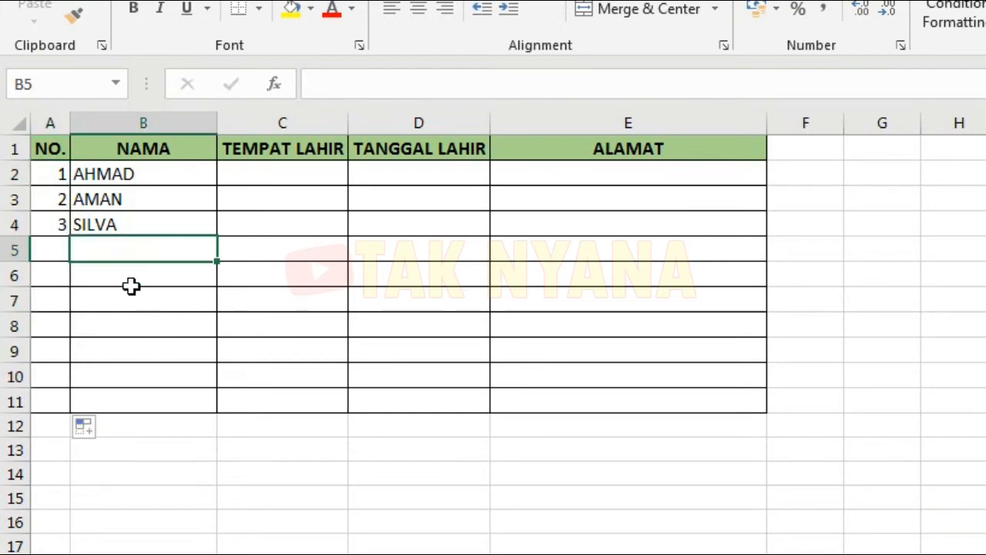
{"action": "left_click", "coordinate": [128, 272]}
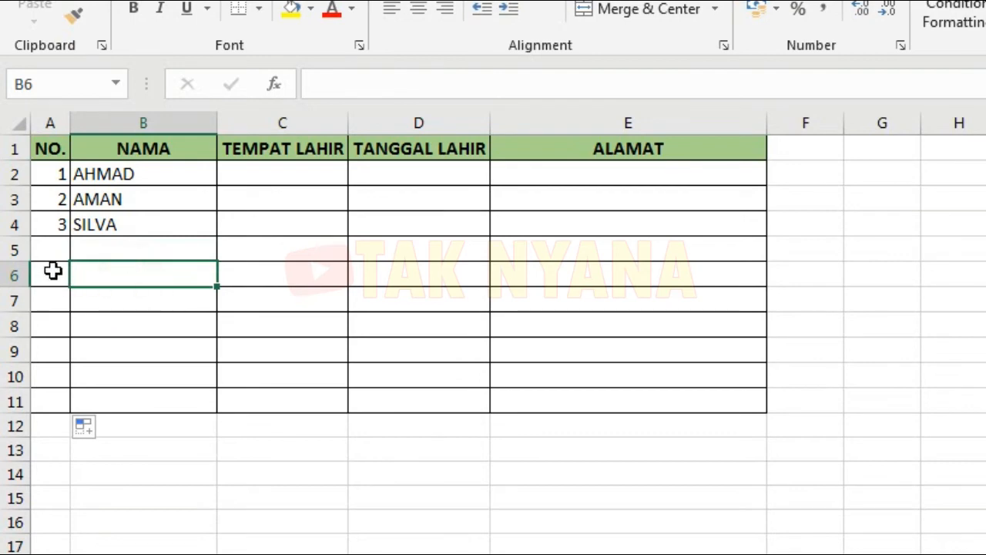
{"action": "left_click", "coordinate": [54, 273]}
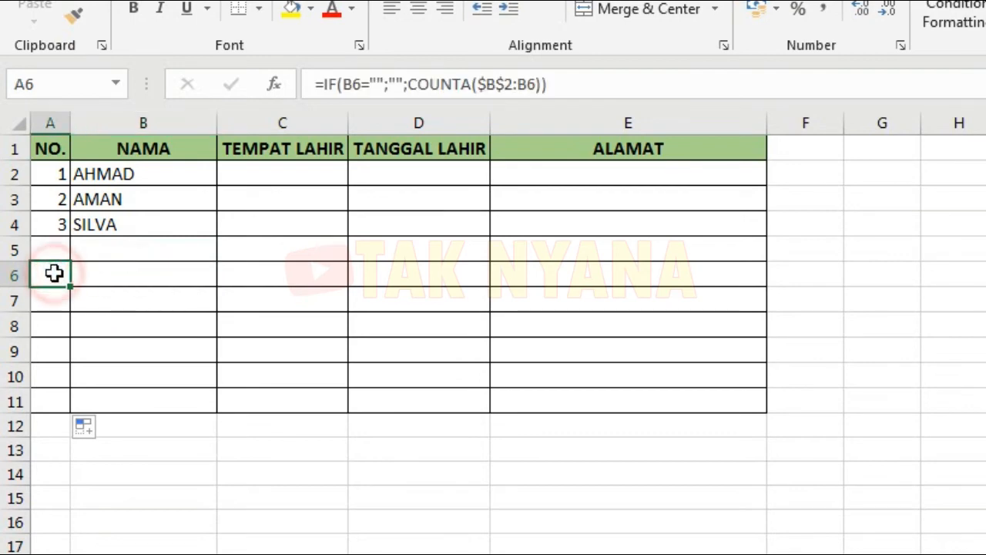
Enter another person's first name in the NAMA column, in cell B5.
{"action": "left_click", "coordinate": [146, 248]}
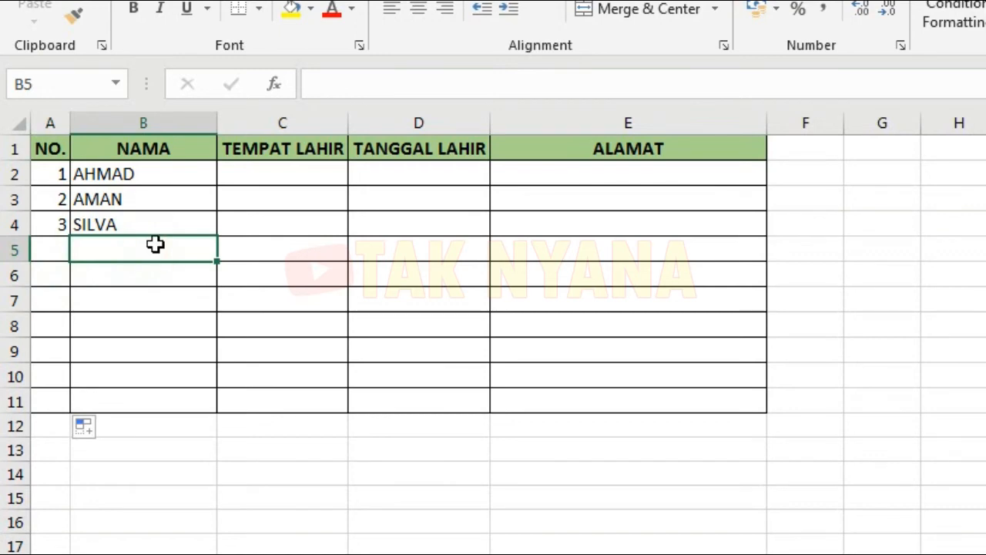
{"action": "type", "text": "DODY"}
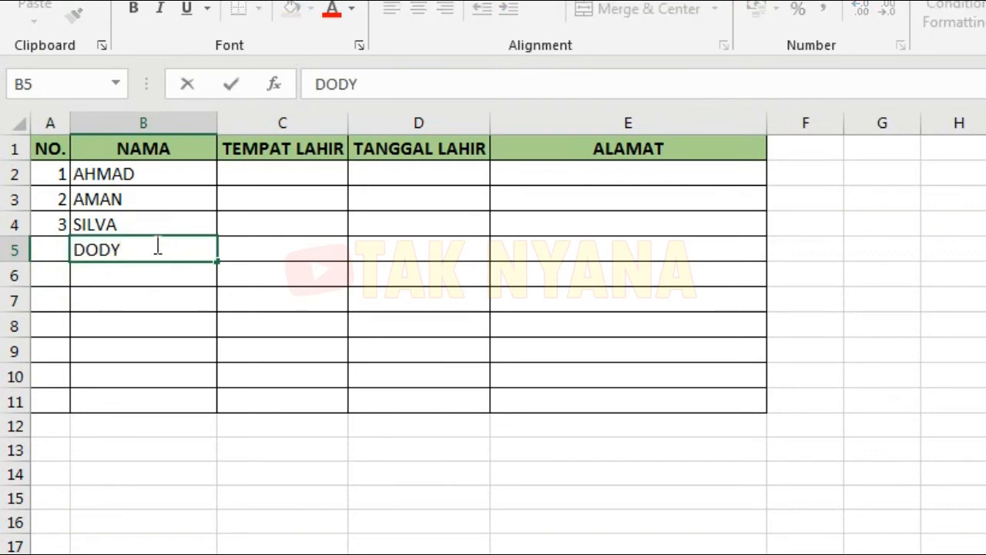
{"action": "key", "text": "Return"}
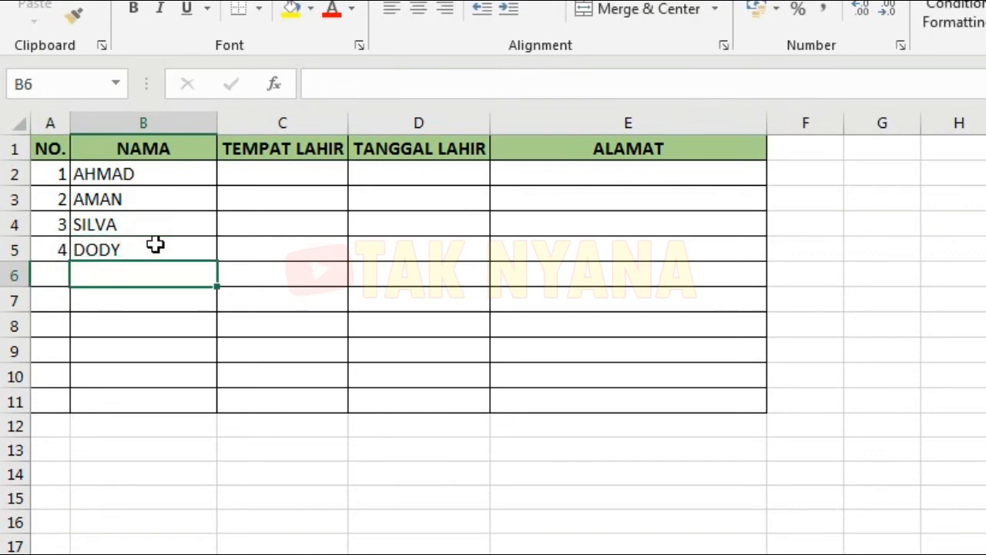
Enter three more first names in cells B9 to B11, leaving B6 to B8 blank.
{"action": "key", "text": "Down"}
{"action": "key", "text": "Down"}
{"action": "key", "text": "Down"}
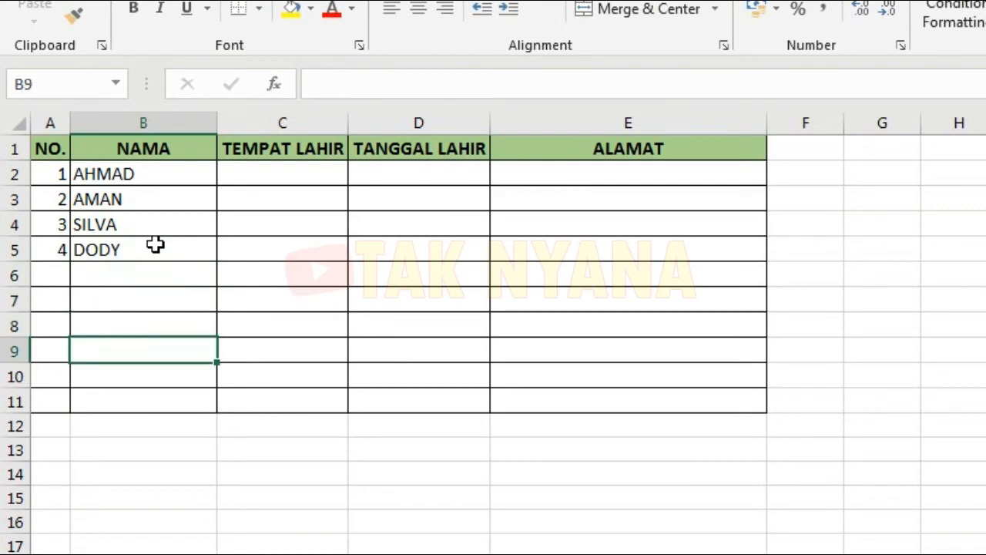
{"action": "type", "text": "RAHMA"}
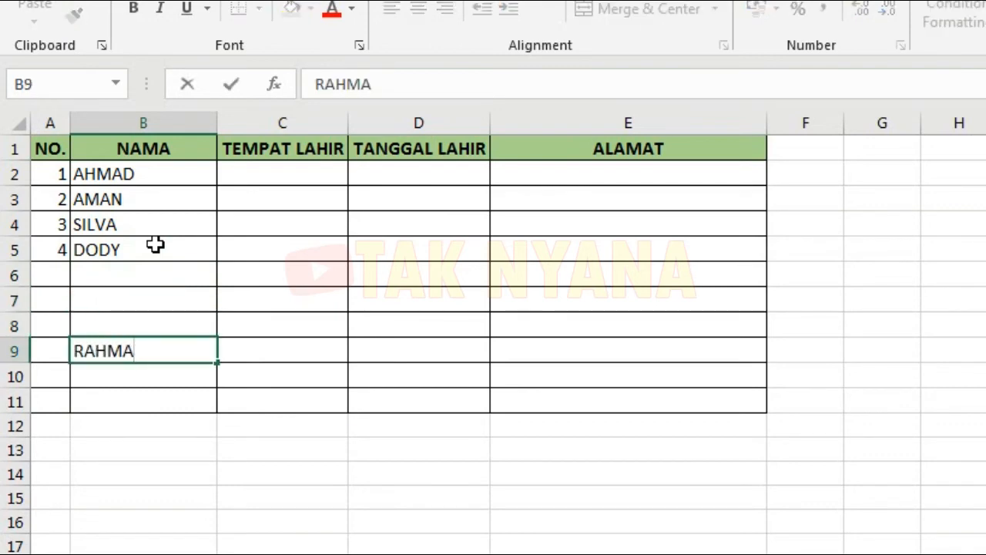
{"action": "type", "text": "T"}
{"action": "key", "text": "Return"}
{"action": "type", "text": "SI"}
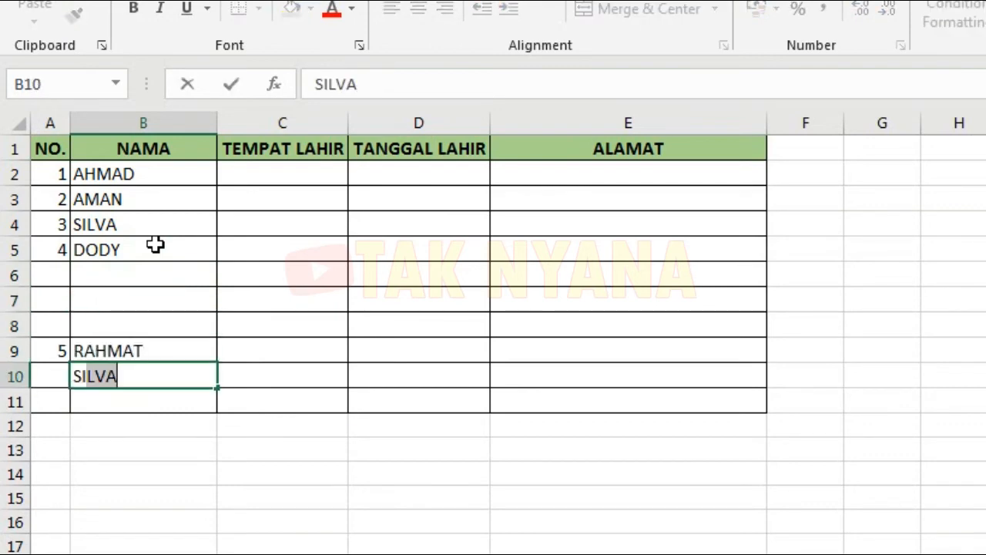
{"action": "type", "text": "LVIA"}
{"action": "key", "text": "Return"}
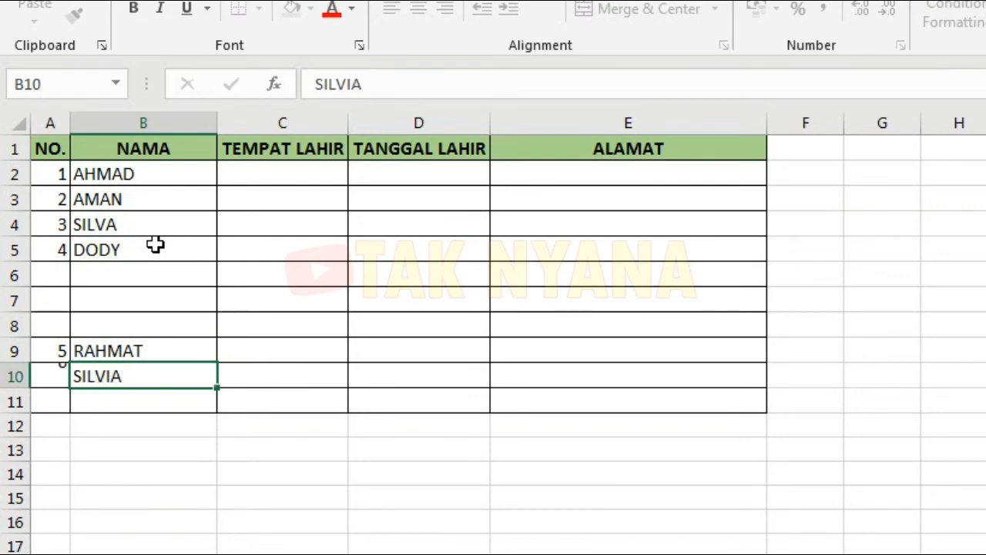
{"action": "type", "text": "MAMAN"}
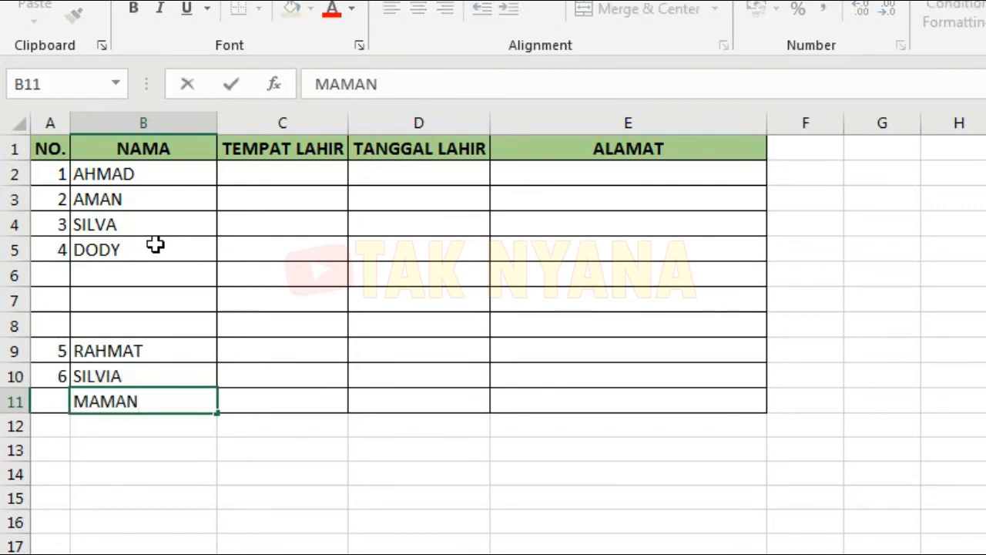
{"action": "key", "text": "Return"}
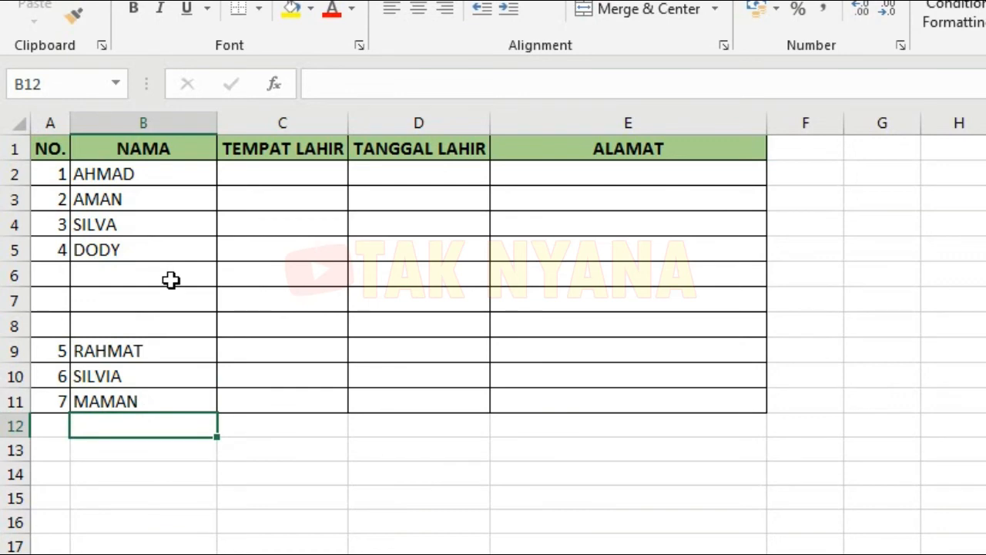
Compare the NO. cells beside the blank names in rows 6 to 8 with the numbering in A2:A5.
{"action": "left_click_drag", "start_coordinate": [170, 280], "coordinate": [215, 320]}
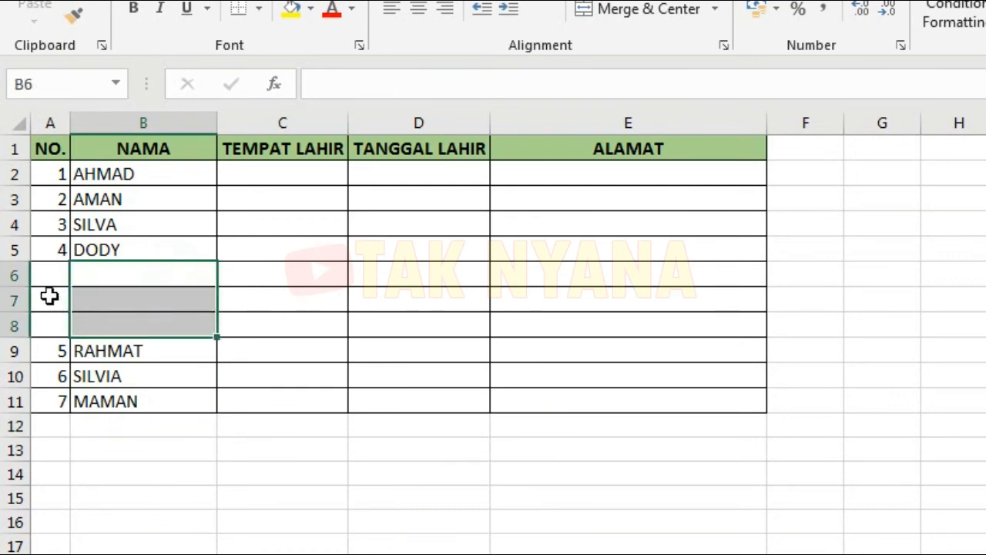
{"action": "left_click_drag", "start_coordinate": [54, 271], "coordinate": [63, 315]}
{"action": "left_click", "coordinate": [99, 282]}
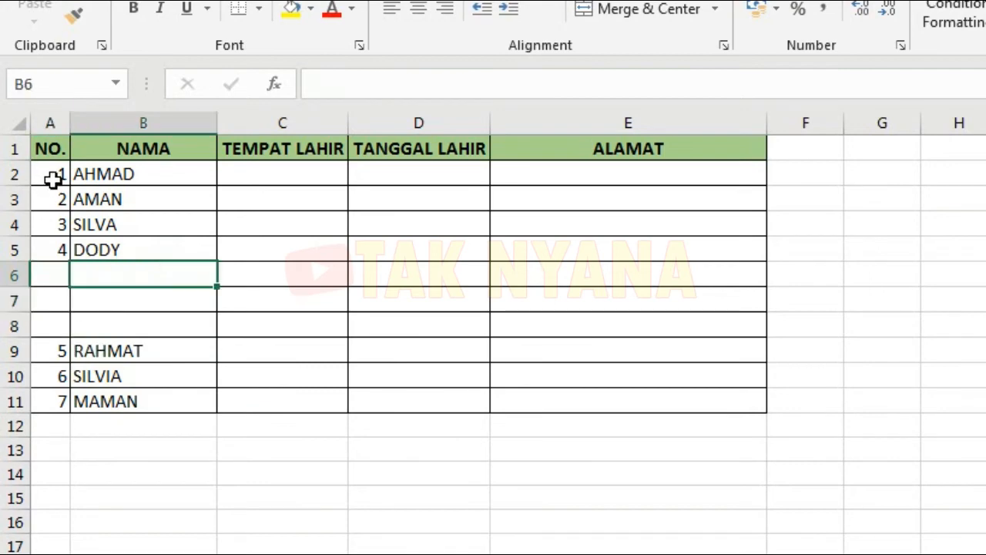
{"action": "left_click_drag", "start_coordinate": [52, 179], "coordinate": [50, 253]}
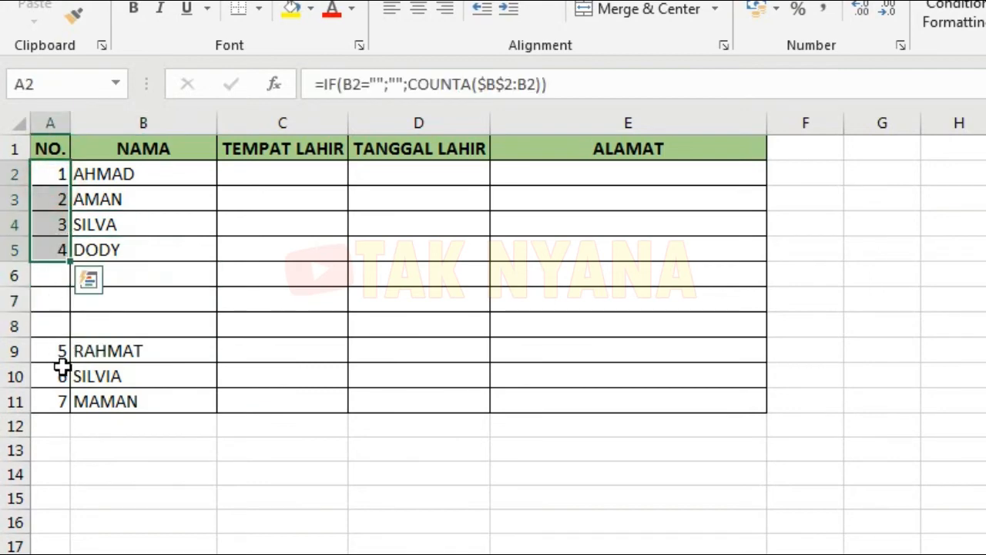
{"action": "left_click", "coordinate": [167, 332]}
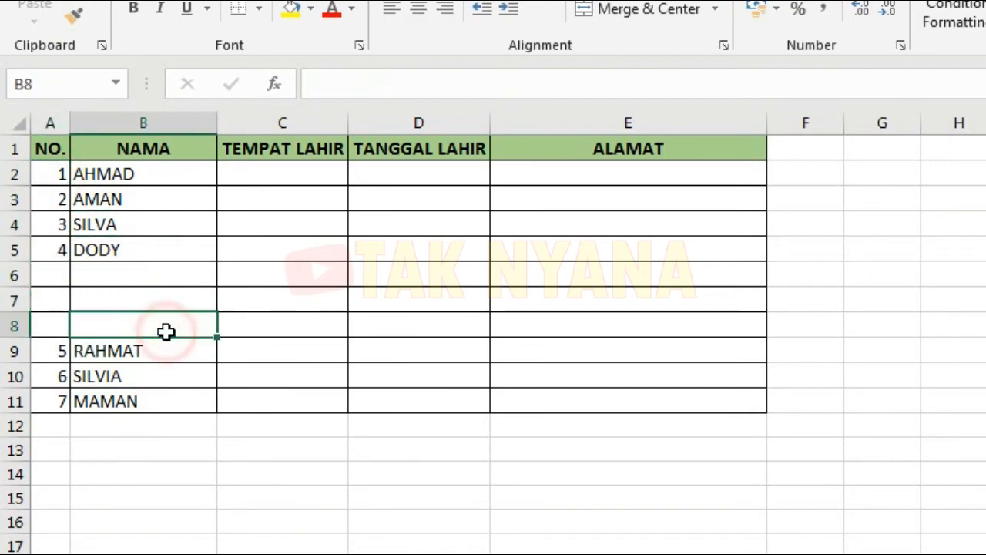
Clear the first name in B3 and re-enter it in B7 to test the automatic numbering.
{"action": "left_click", "coordinate": [169, 200]}
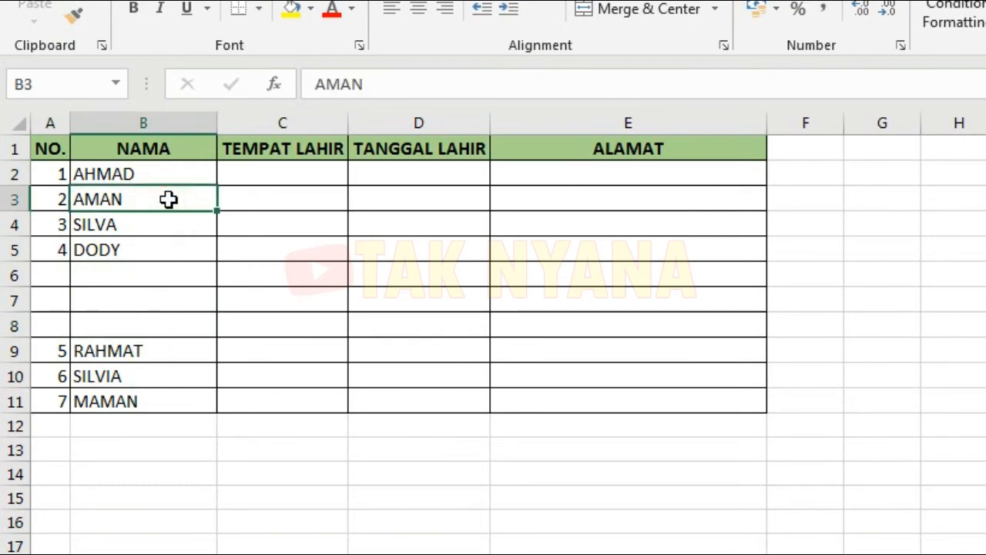
{"action": "key", "text": "Delete"}
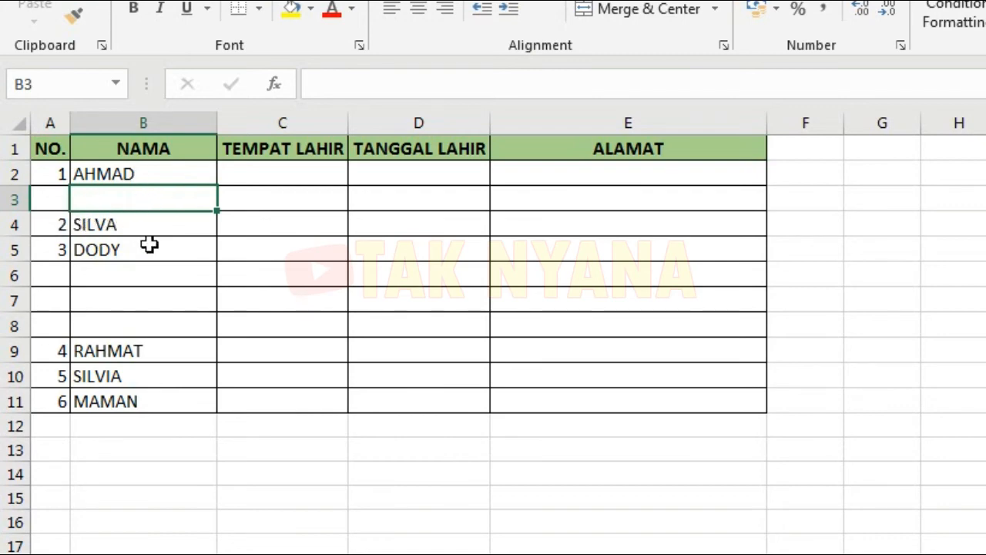
{"action": "left_click", "coordinate": [135, 299]}
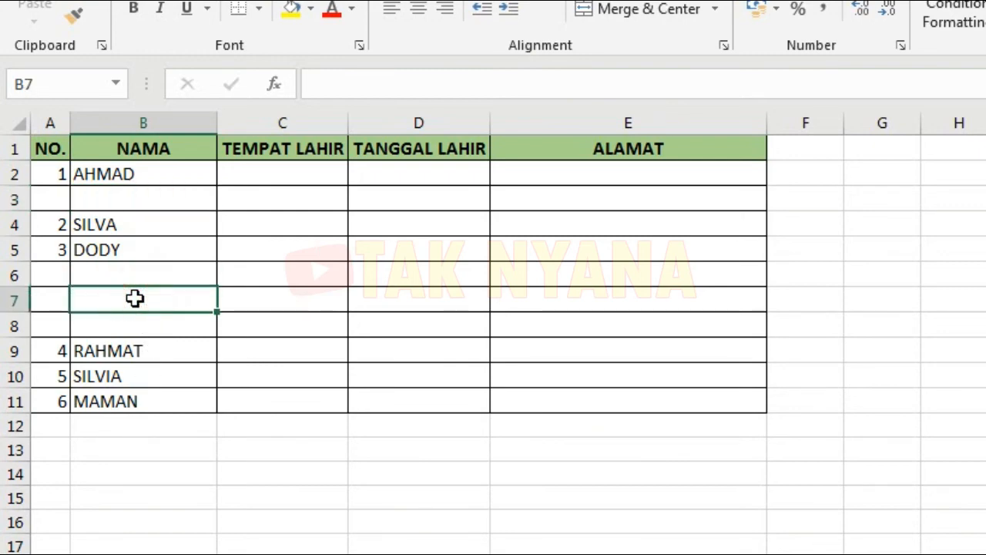
{"action": "type", "text": "AMA"}
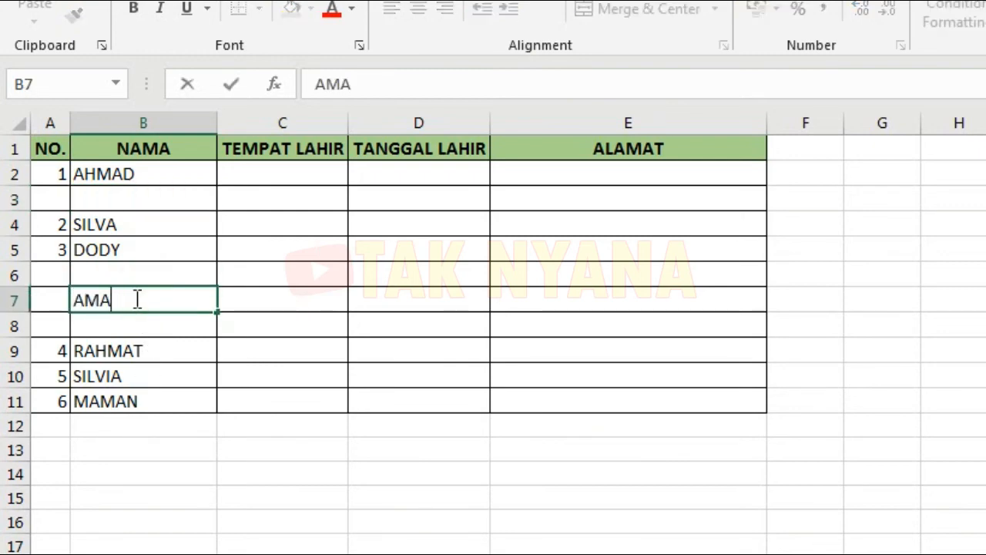
{"action": "type", "text": "N"}
{"action": "key", "text": "Return"}
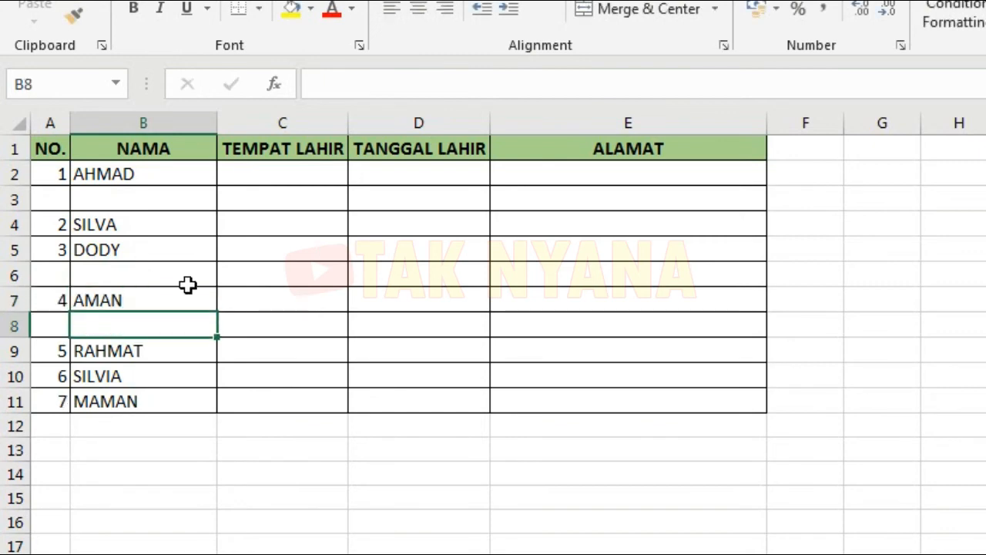